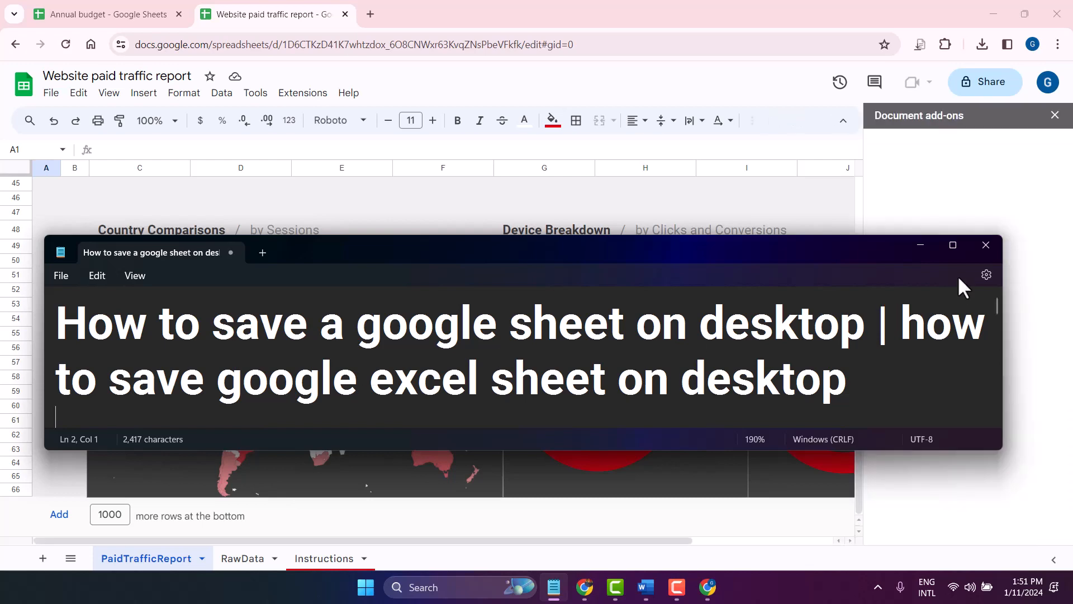
Minimise the Notepad window and close the Document add-ons sidebar in the Website paid traffic report spreadsheet.
{"action": "left_click", "coordinate": [922, 246]}
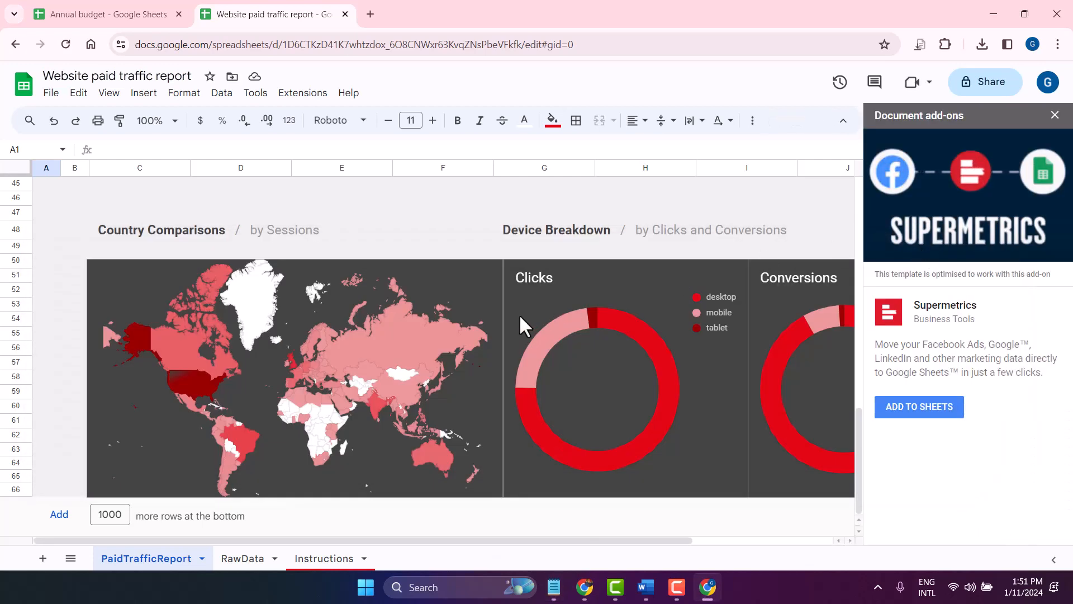
{"action": "scroll", "coordinate": [518, 317], "scroll_direction": "up", "scroll_amount": 4}
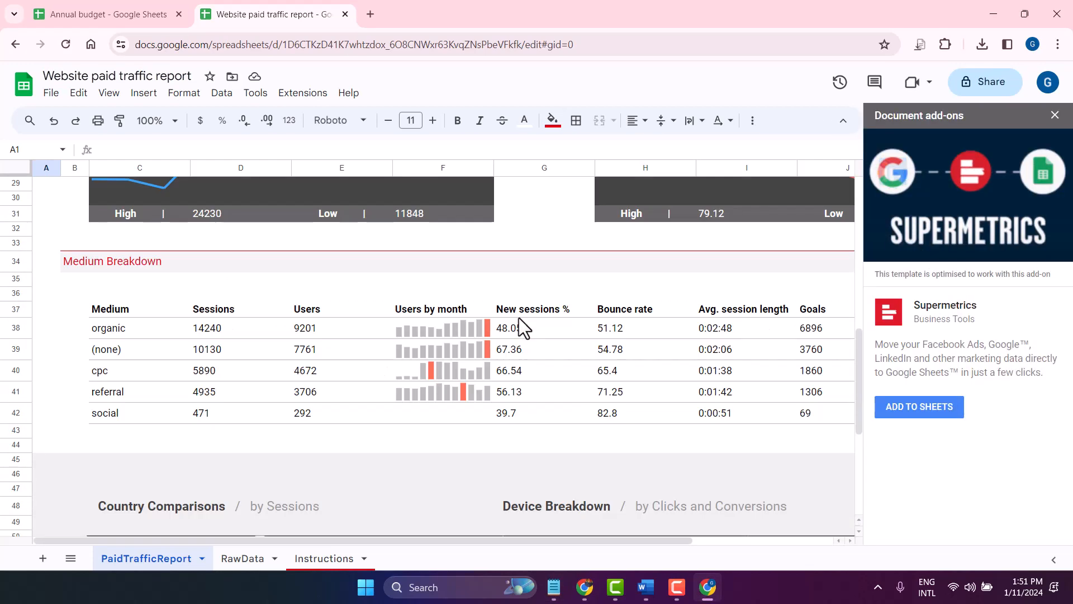
{"action": "scroll", "coordinate": [519, 317], "scroll_direction": "down", "scroll_amount": 4}
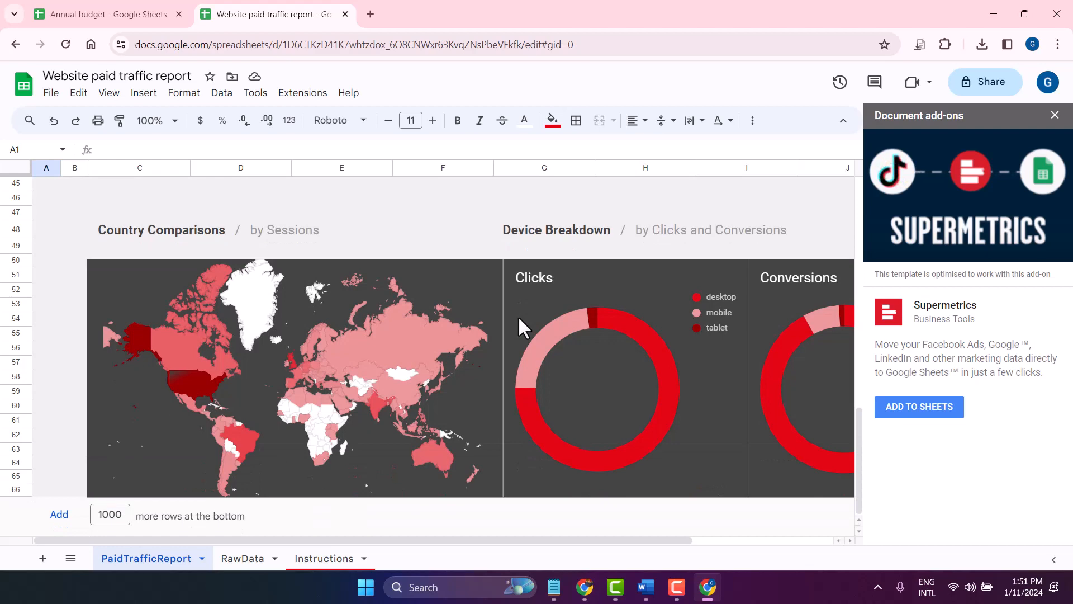
{"action": "scroll", "coordinate": [519, 317], "scroll_direction": "up", "scroll_amount": 10}
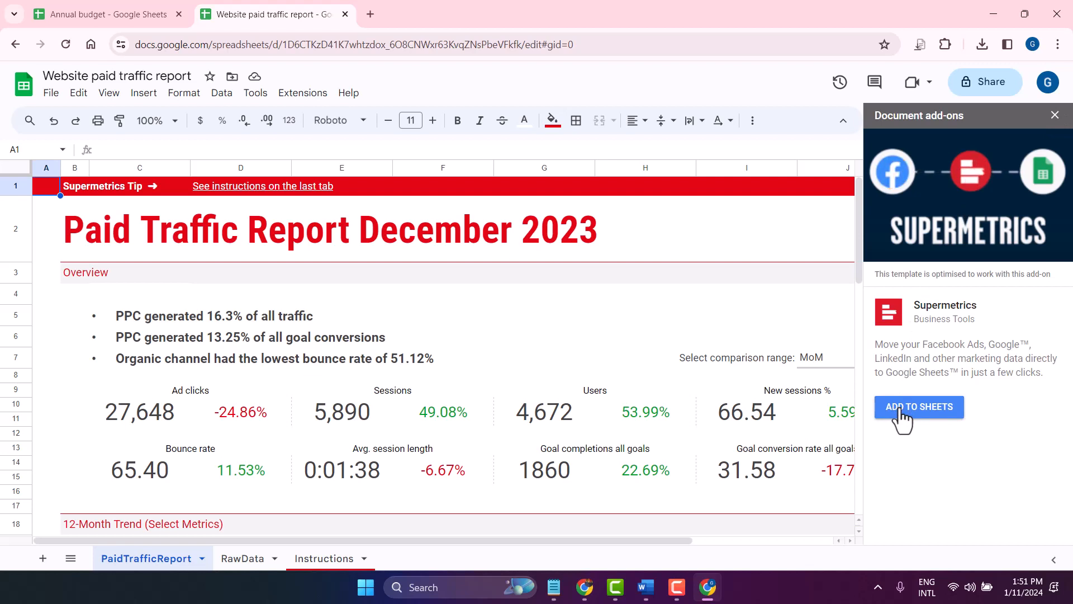
{"action": "left_click", "coordinate": [1054, 116]}
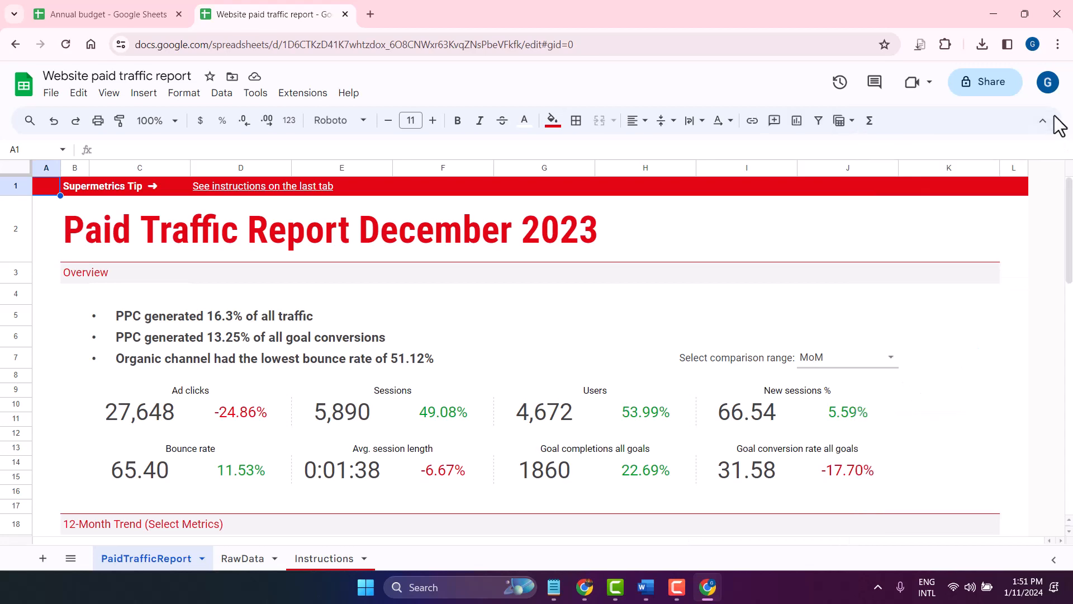
Look through the contents of the PaidTrafficReport, RawData and Instructions sheets.
{"action": "scroll", "coordinate": [207, 323], "scroll_direction": "down", "scroll_amount": 15}
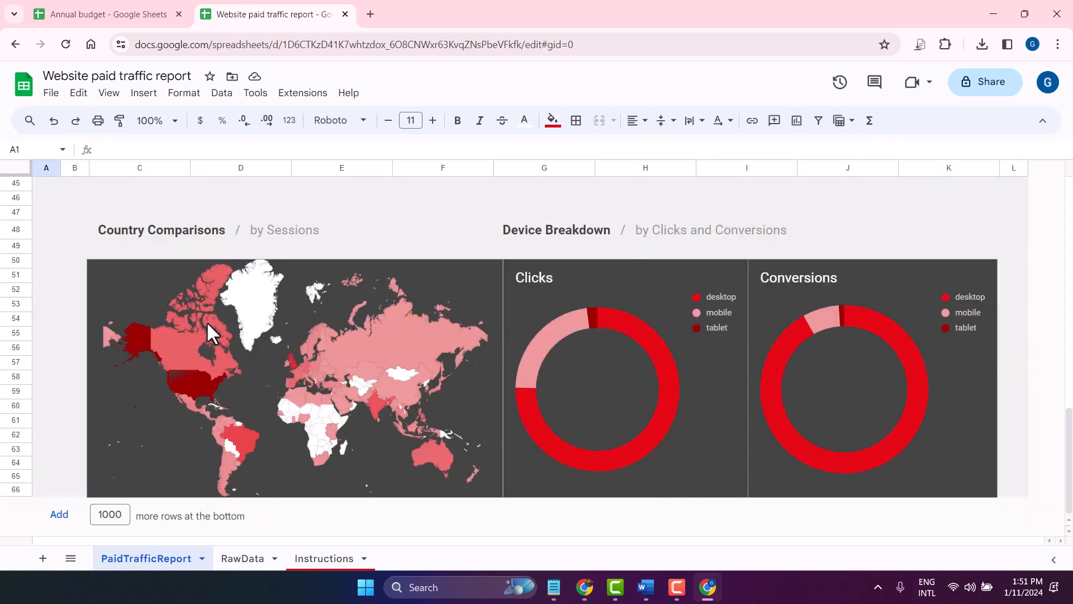
{"action": "left_click", "coordinate": [261, 561]}
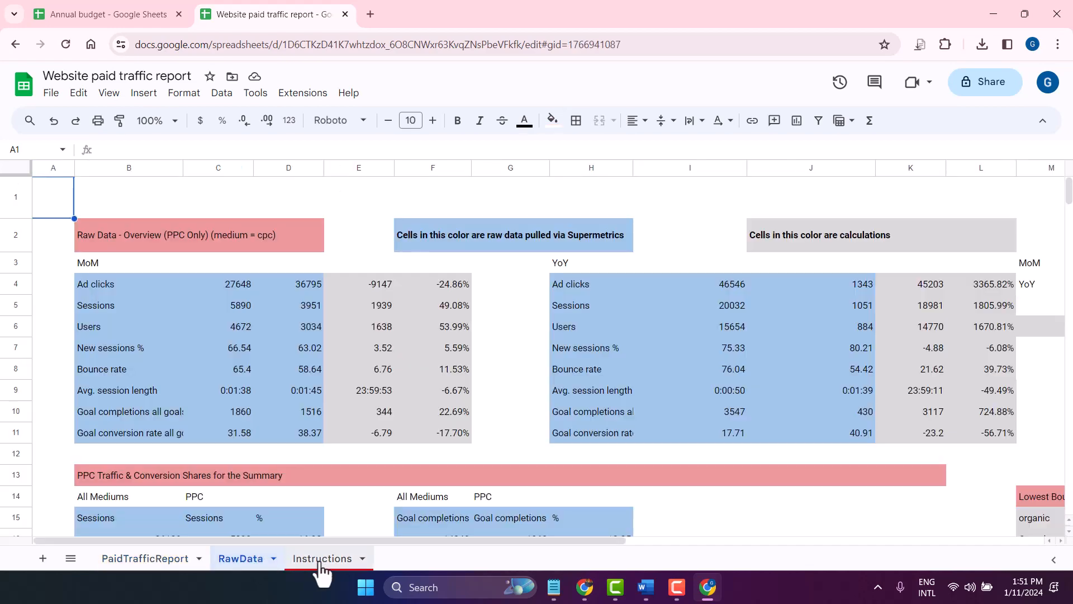
{"action": "left_click", "coordinate": [321, 561]}
{"action": "scroll", "coordinate": [467, 413], "scroll_direction": "down", "scroll_amount": 5}
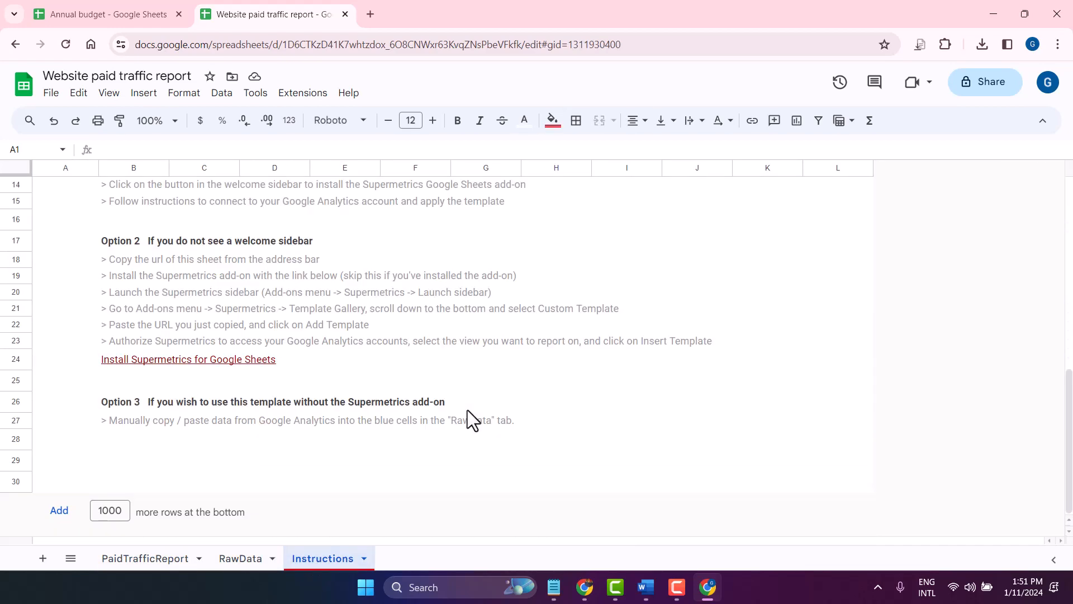
{"action": "scroll", "coordinate": [468, 411], "scroll_direction": "up", "scroll_amount": 5}
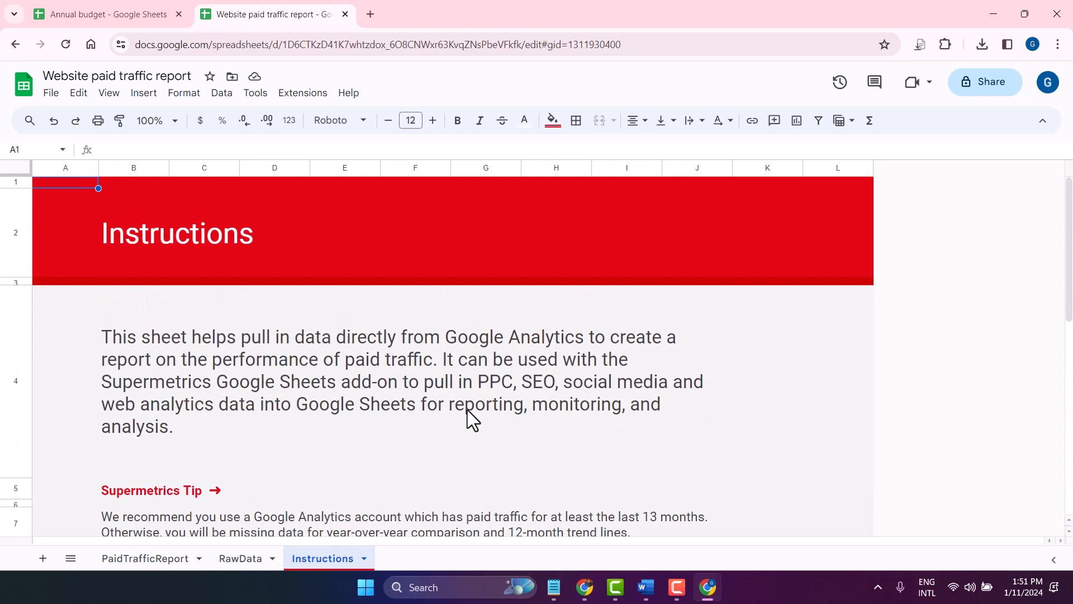
{"action": "scroll", "coordinate": [393, 366], "scroll_direction": "down", "scroll_amount": 5}
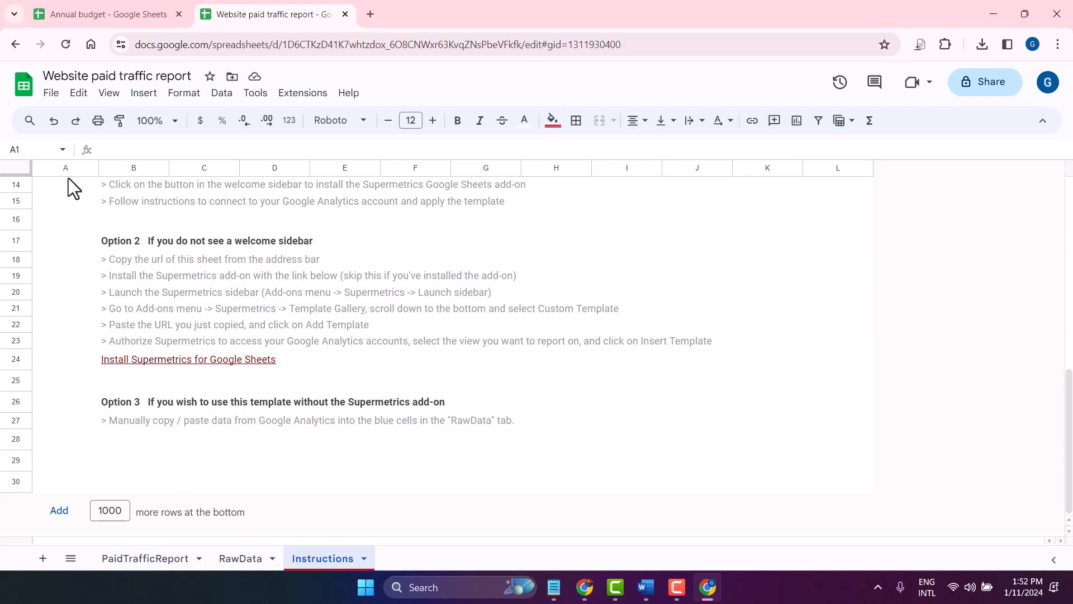
{"action": "scroll", "coordinate": [204, 380], "scroll_direction": "up", "scroll_amount": 5}
{"action": "scroll", "coordinate": [204, 371], "scroll_direction": "up", "scroll_amount": 1}
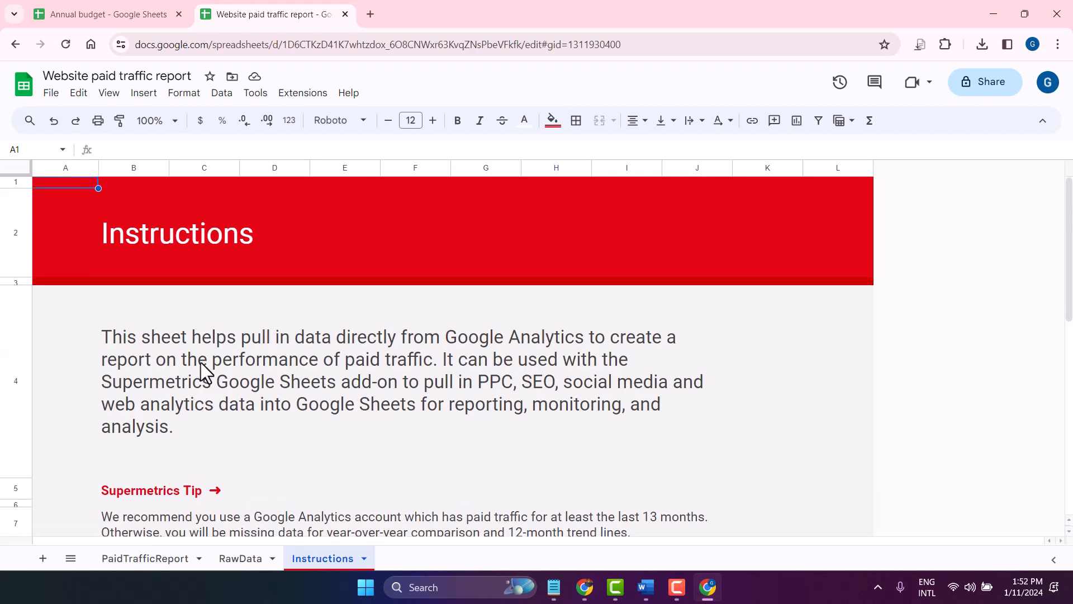
Start downloading the spreadsheet as a PDF and set the export scope to Workbook.
{"action": "left_click", "coordinate": [52, 92]}
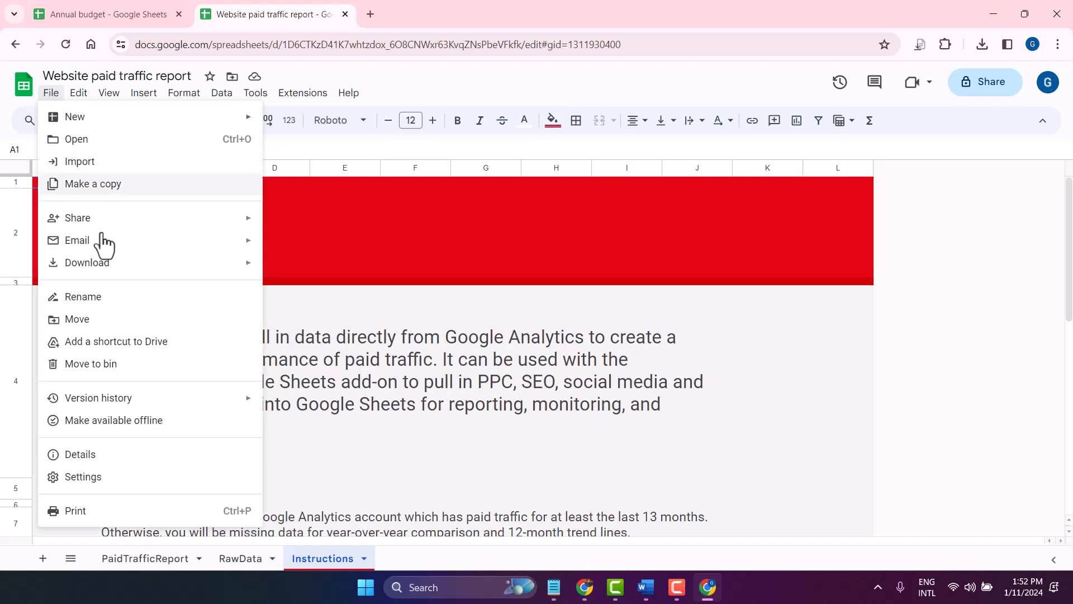
{"action": "mouse_move", "coordinate": [112, 266]}
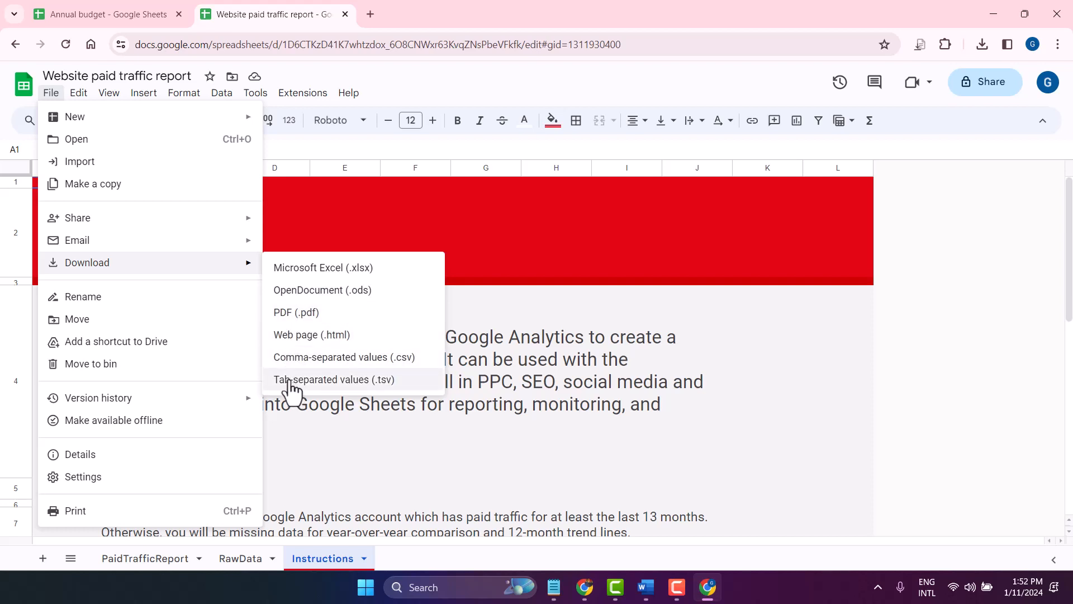
{"action": "left_click", "coordinate": [287, 316]}
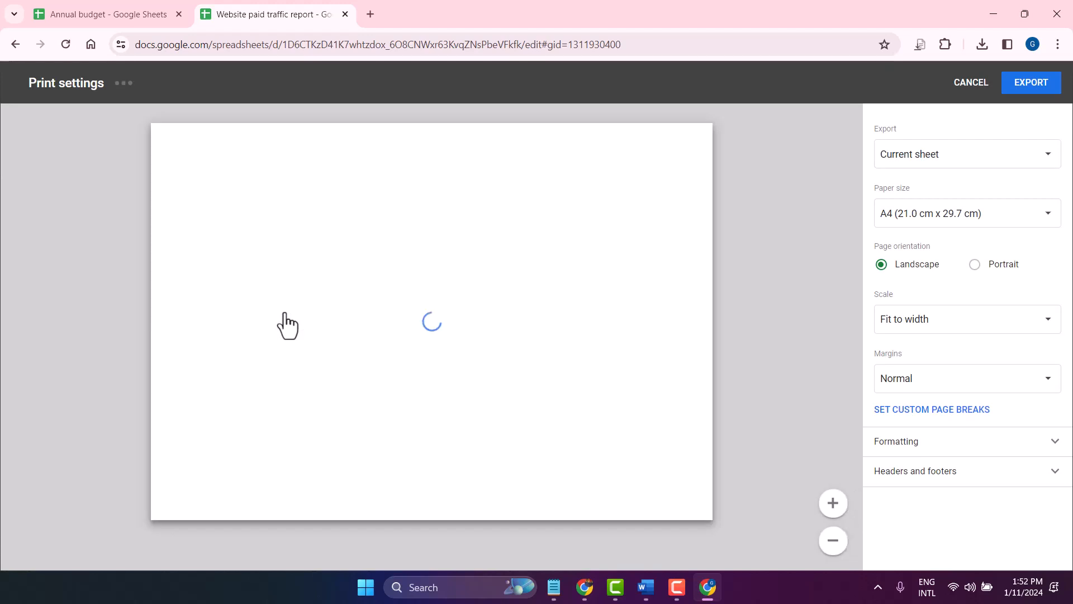
{"action": "left_click", "coordinate": [927, 169]}
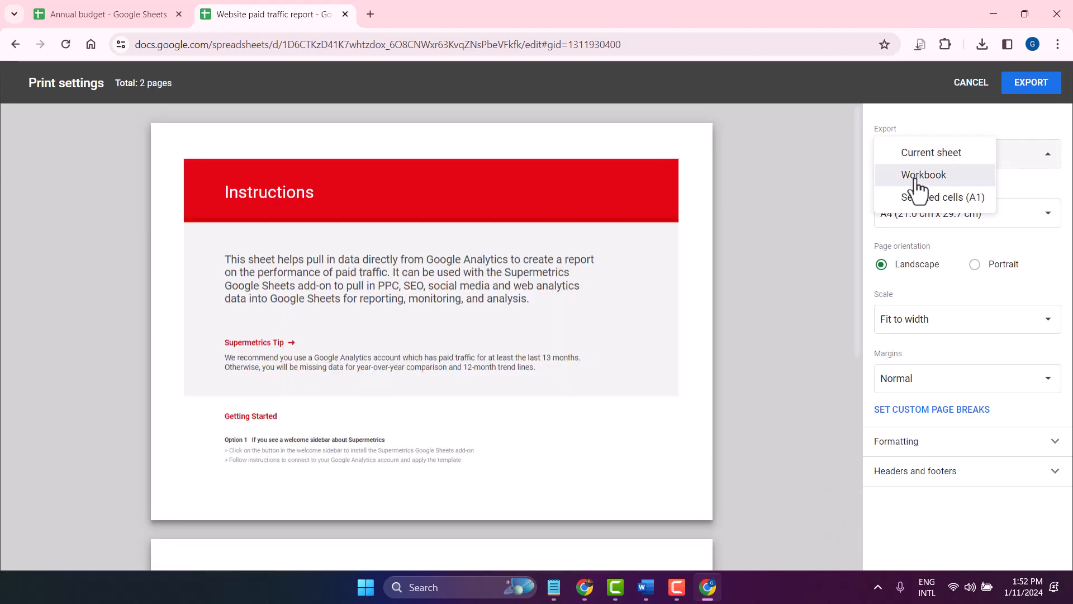
{"action": "left_click", "coordinate": [919, 175]}
Apply PaidTrafficReport, RawData and Instructions as the sheets to export and choose A4 (21.0 cm x 29.7 cm) paper.
{"action": "scroll", "coordinate": [450, 326], "scroll_direction": "down", "scroll_amount": 7}
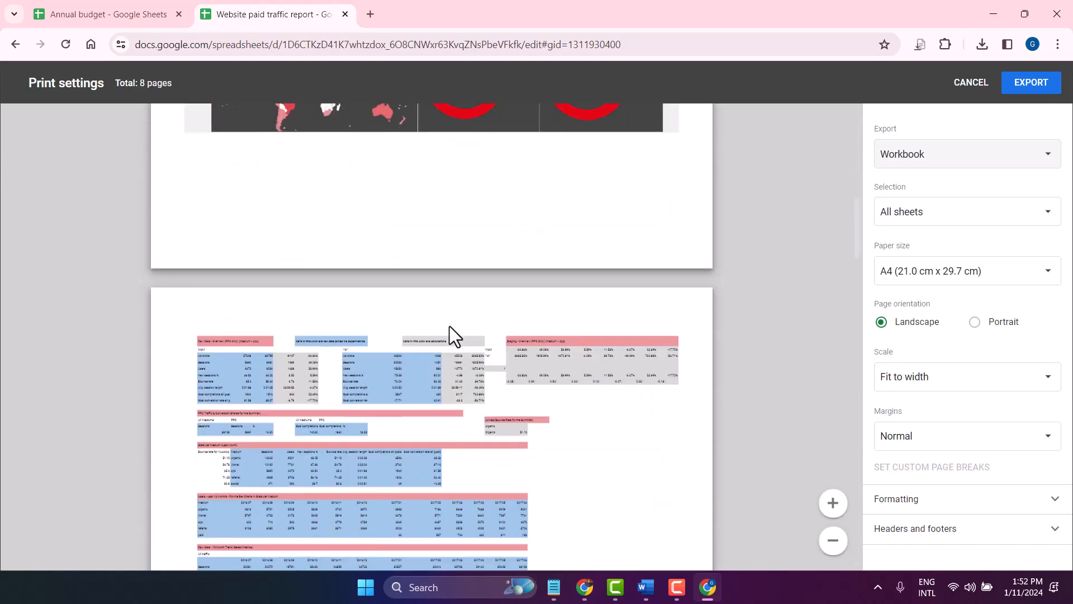
{"action": "scroll", "coordinate": [449, 326], "scroll_direction": "down", "scroll_amount": 10}
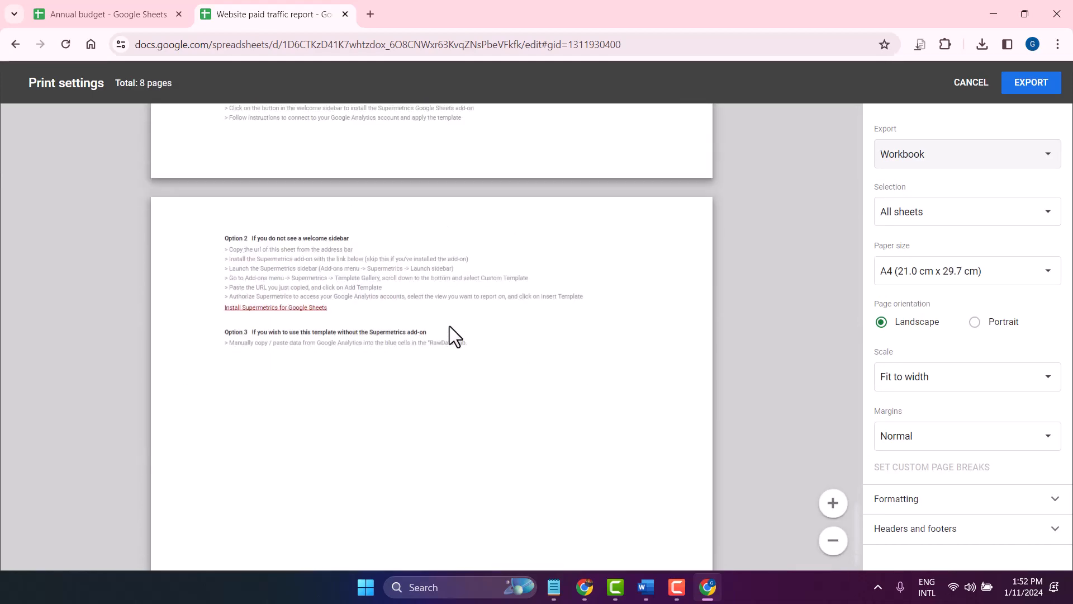
{"action": "scroll", "coordinate": [450, 326], "scroll_direction": "up", "scroll_amount": 15}
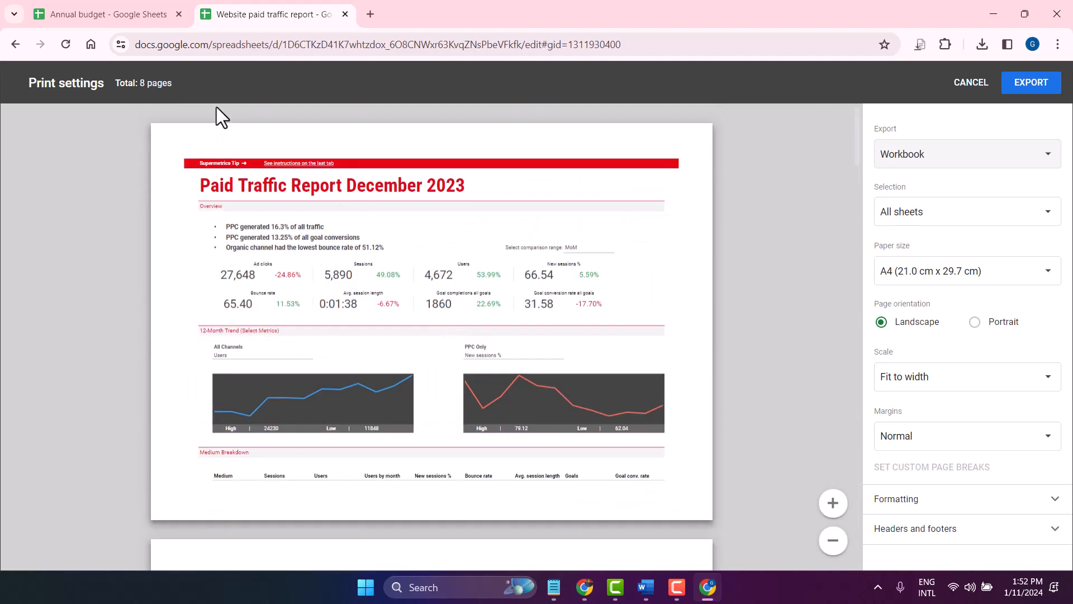
{"action": "scroll", "coordinate": [428, 250], "scroll_direction": "down", "scroll_amount": 15}
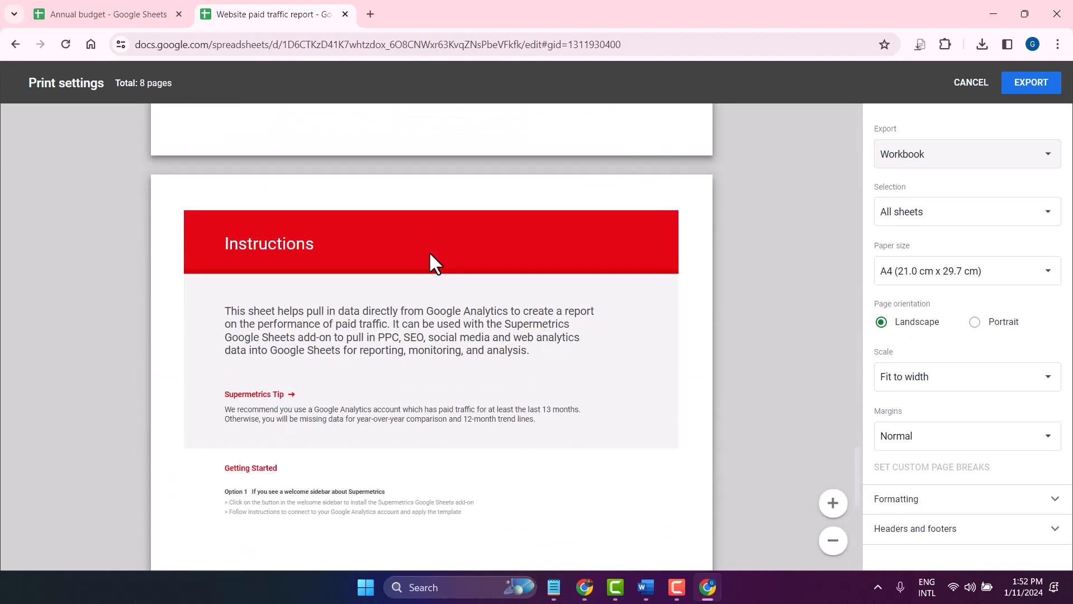
{"action": "scroll", "coordinate": [433, 263], "scroll_direction": "down", "scroll_amount": 5}
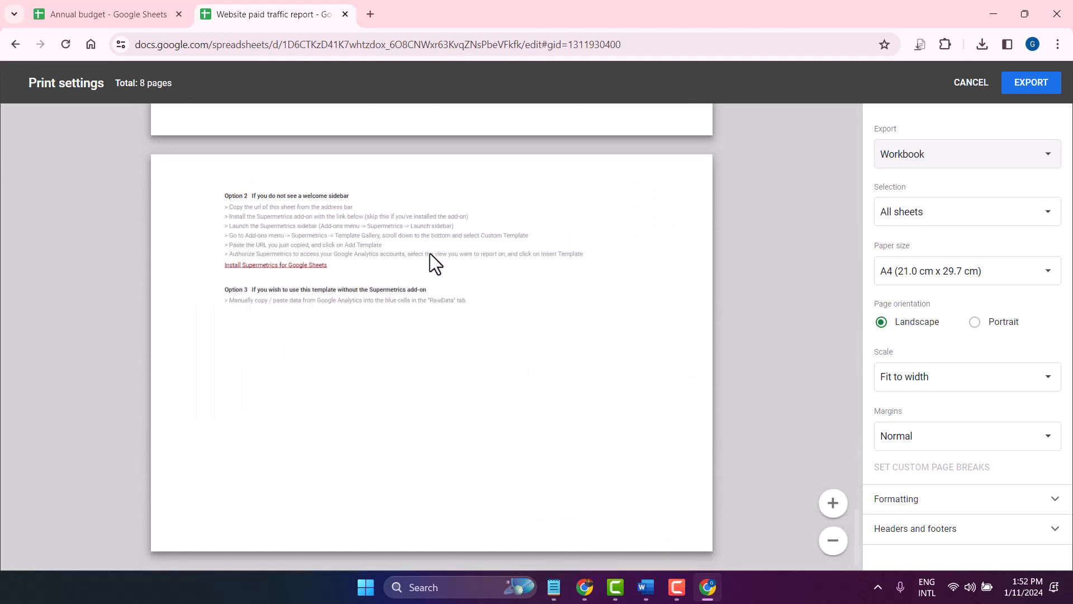
{"action": "left_click", "coordinate": [945, 218]}
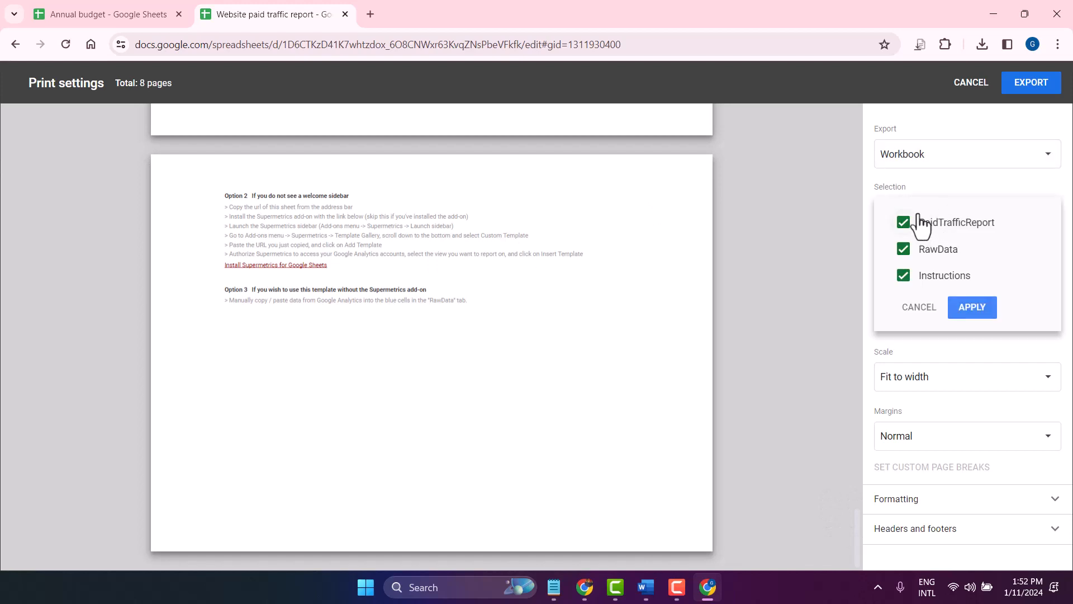
{"action": "left_click", "coordinate": [970, 308]}
{"action": "left_click", "coordinate": [915, 279]}
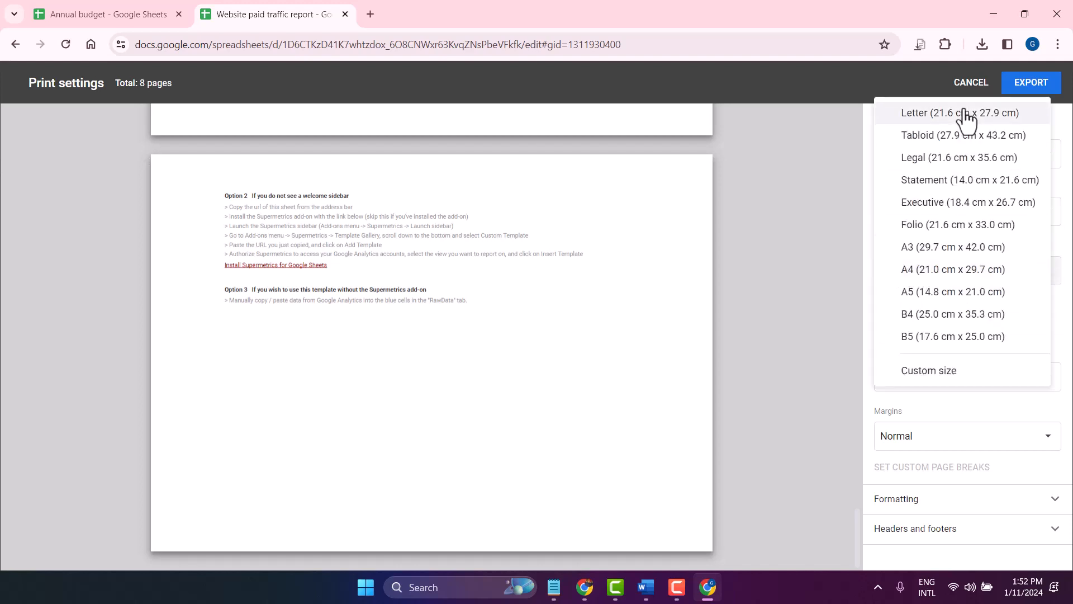
{"action": "left_click", "coordinate": [921, 274]}
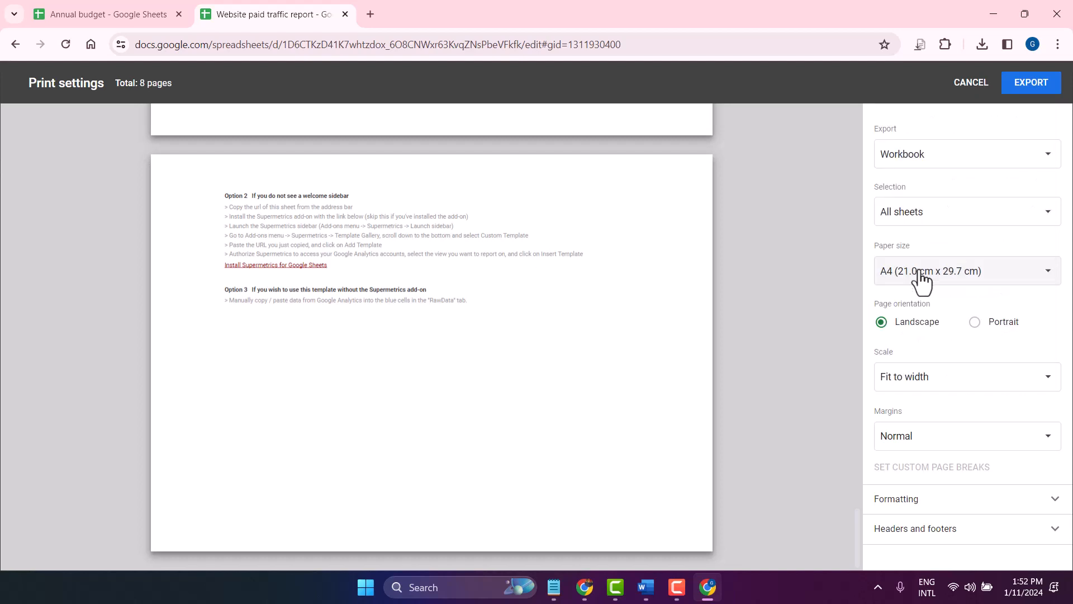
Preview the export pages in Portrait orientation and switch back to Landscape.
{"action": "left_click", "coordinate": [974, 322]}
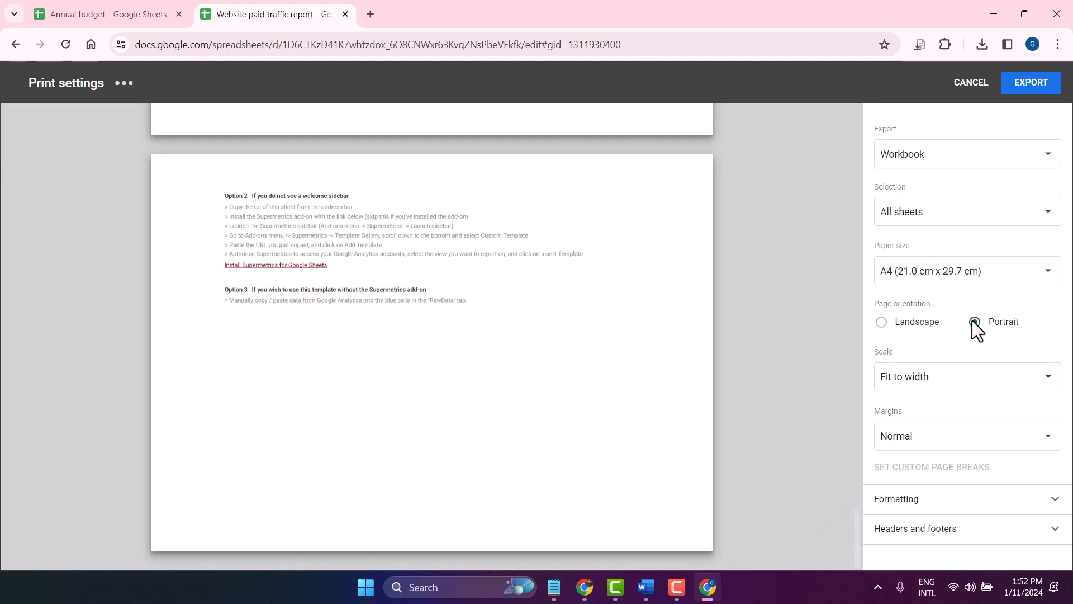
{"action": "scroll", "coordinate": [626, 277], "scroll_direction": "up", "scroll_amount": 20}
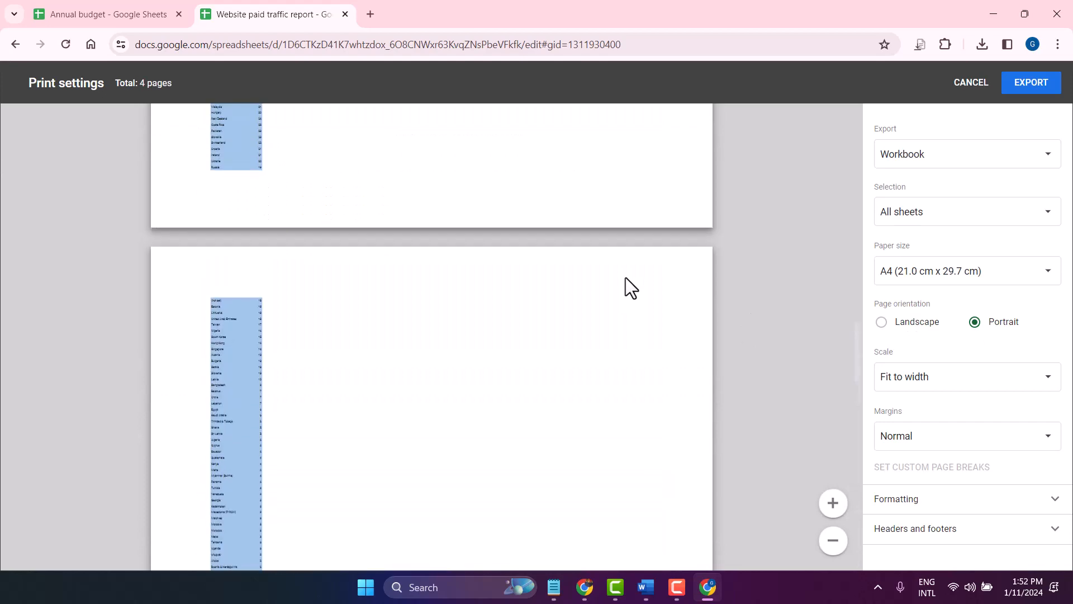
{"action": "scroll", "coordinate": [626, 277], "scroll_direction": "down", "scroll_amount": 20}
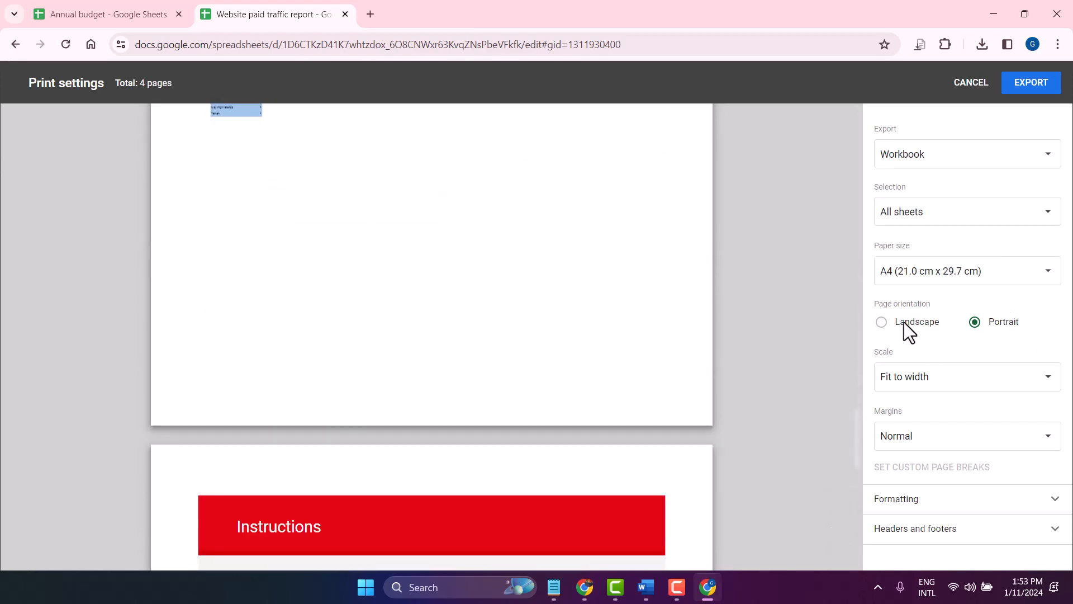
{"action": "left_click", "coordinate": [904, 321]}
Try the Normal (100%) scale for the export and restore Fit to width.
{"action": "left_click", "coordinate": [932, 380]}
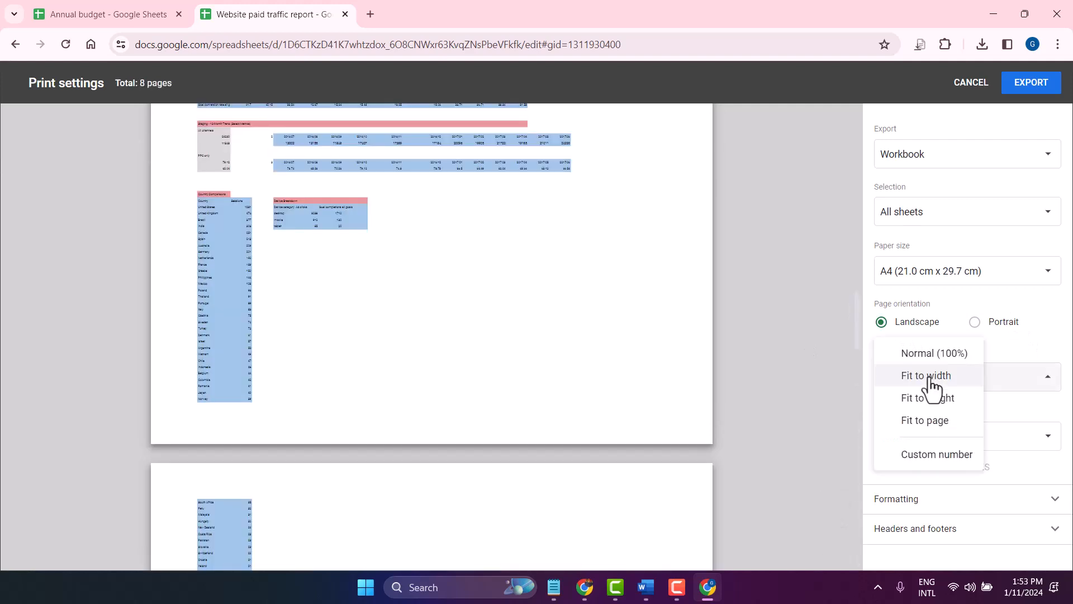
{"action": "left_click", "coordinate": [925, 357]}
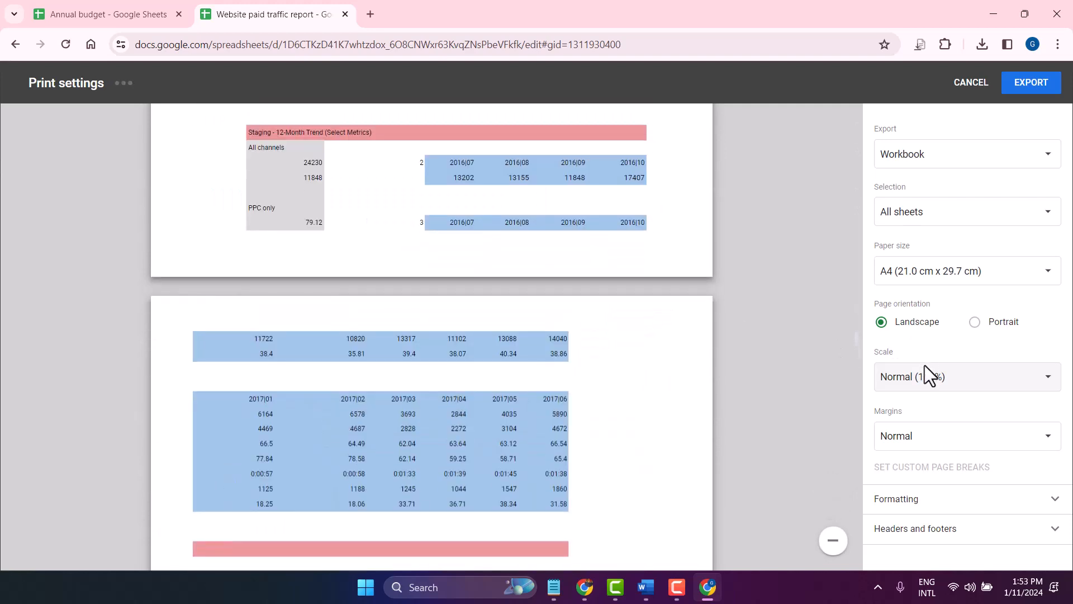
{"action": "left_click", "coordinate": [901, 390]}
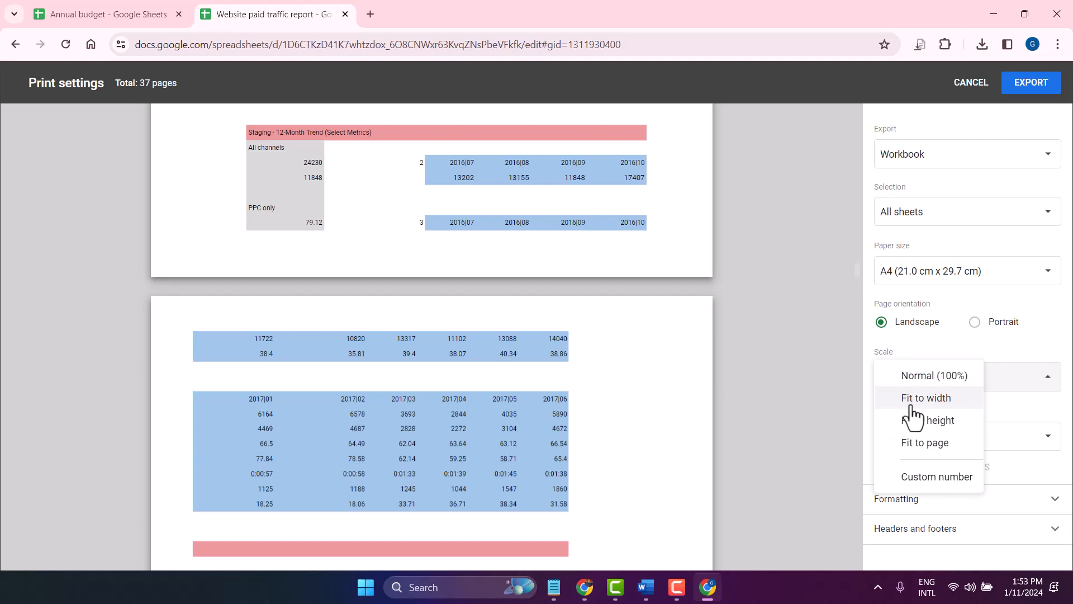
{"action": "left_click", "coordinate": [925, 397]}
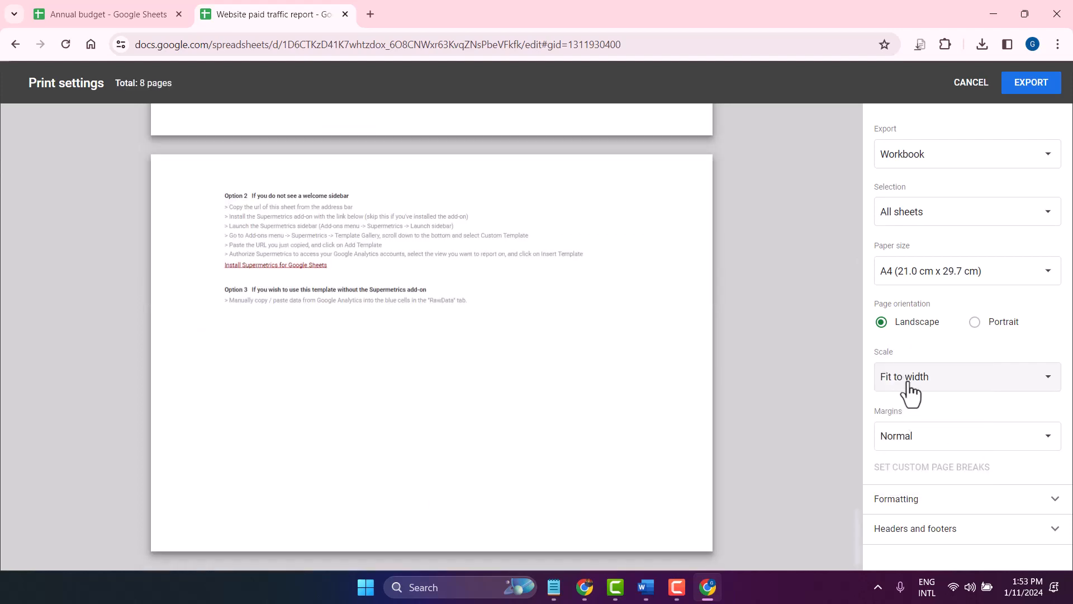
{"action": "left_click", "coordinate": [907, 385]}
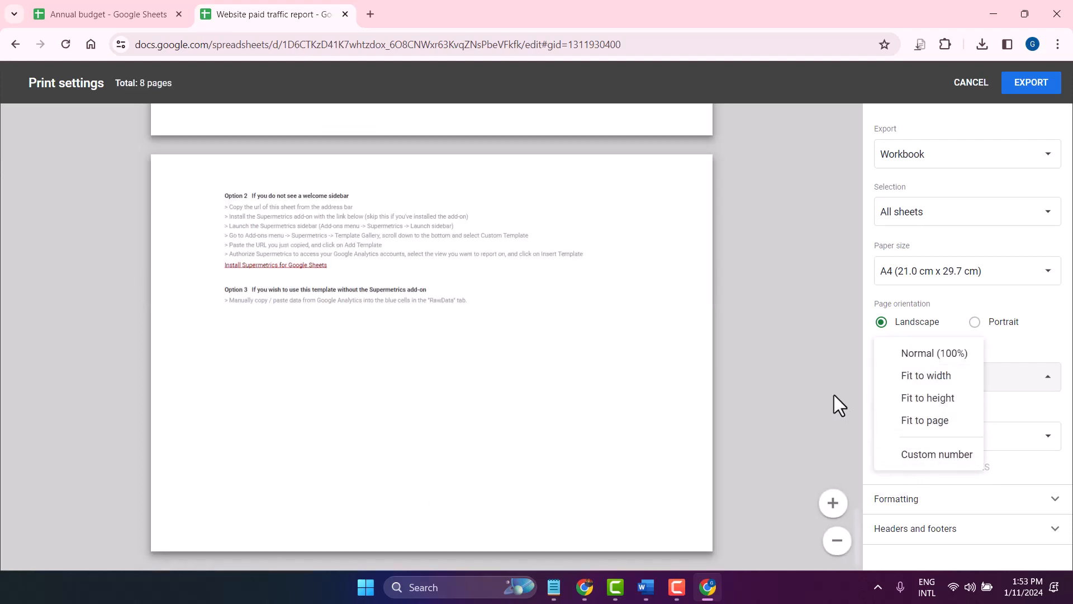
{"action": "left_click", "coordinate": [492, 345]}
Check the previewed pages and expand the Formatting options of the PDF export settings.
{"action": "scroll", "coordinate": [492, 346], "scroll_direction": "down", "scroll_amount": 10}
{"action": "scroll", "coordinate": [491, 340], "scroll_direction": "up", "scroll_amount": 10}
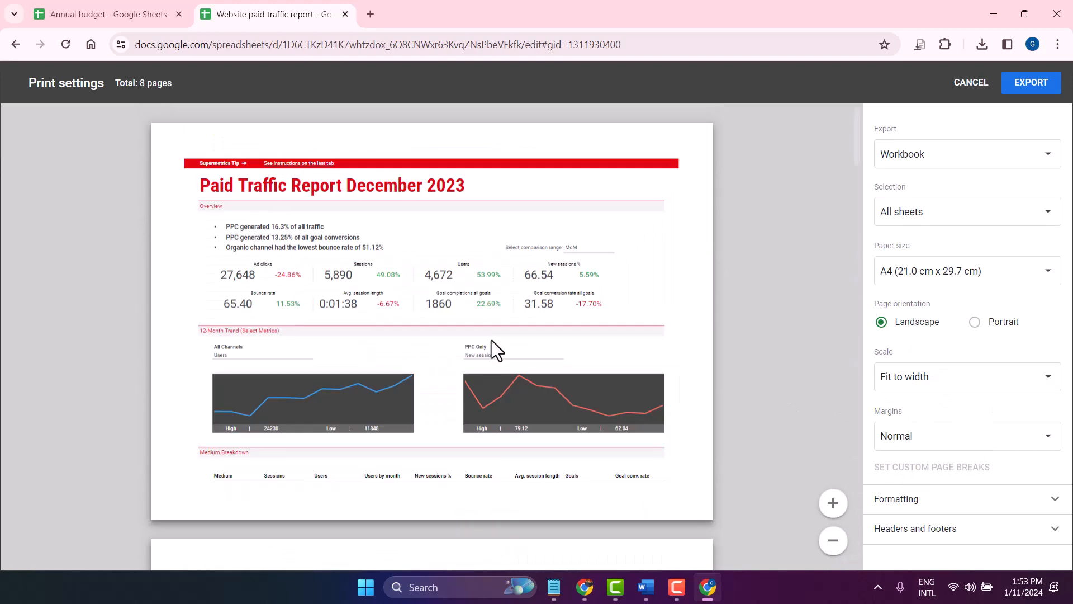
{"action": "scroll", "coordinate": [491, 340], "scroll_direction": "down", "scroll_amount": 15}
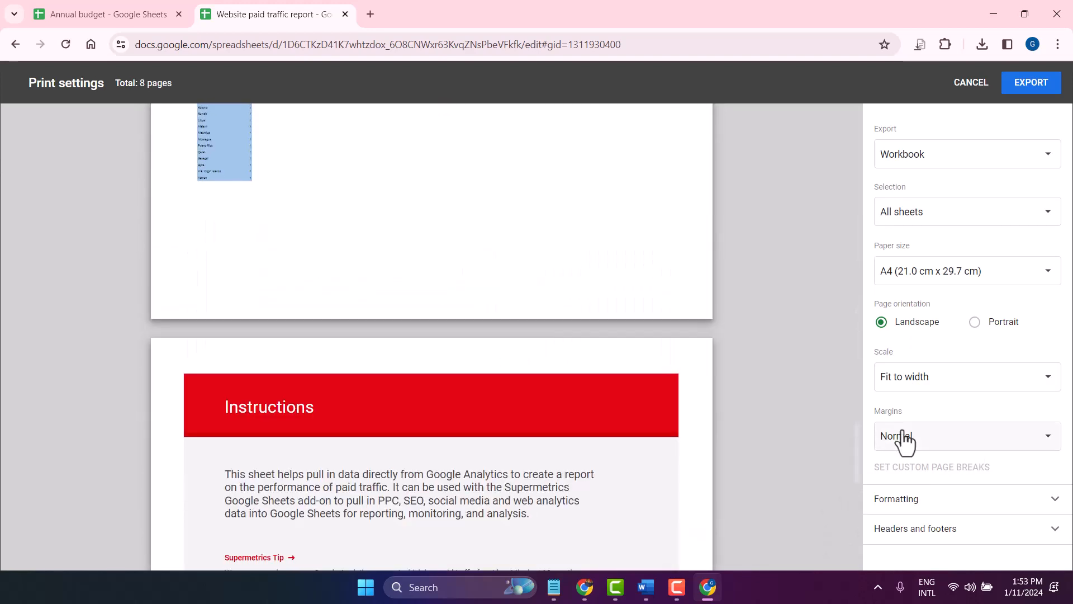
{"action": "left_click", "coordinate": [934, 506]}
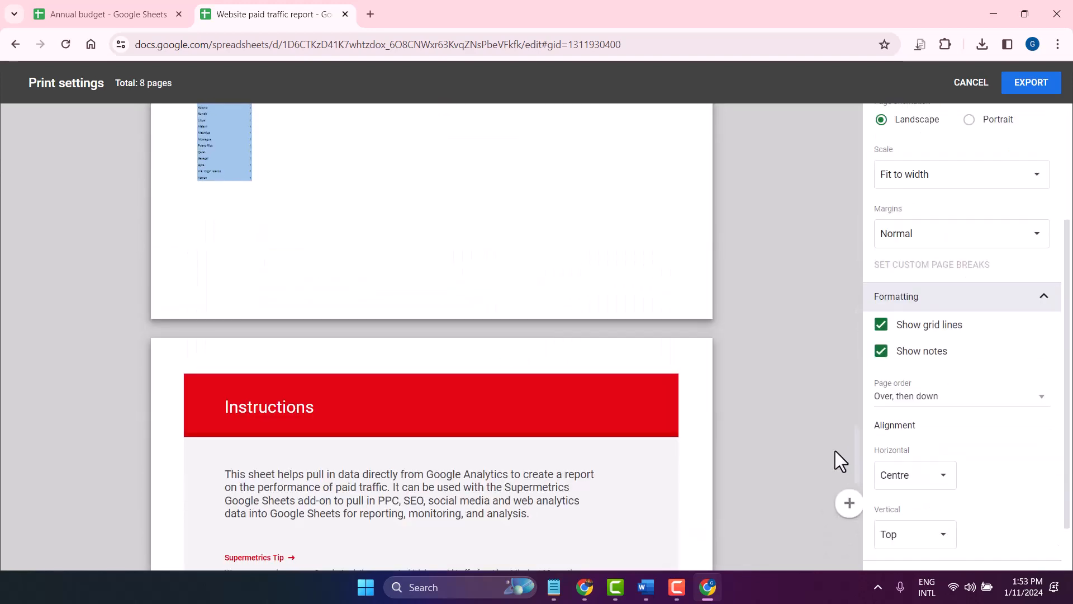
{"action": "left_click", "coordinate": [945, 315]}
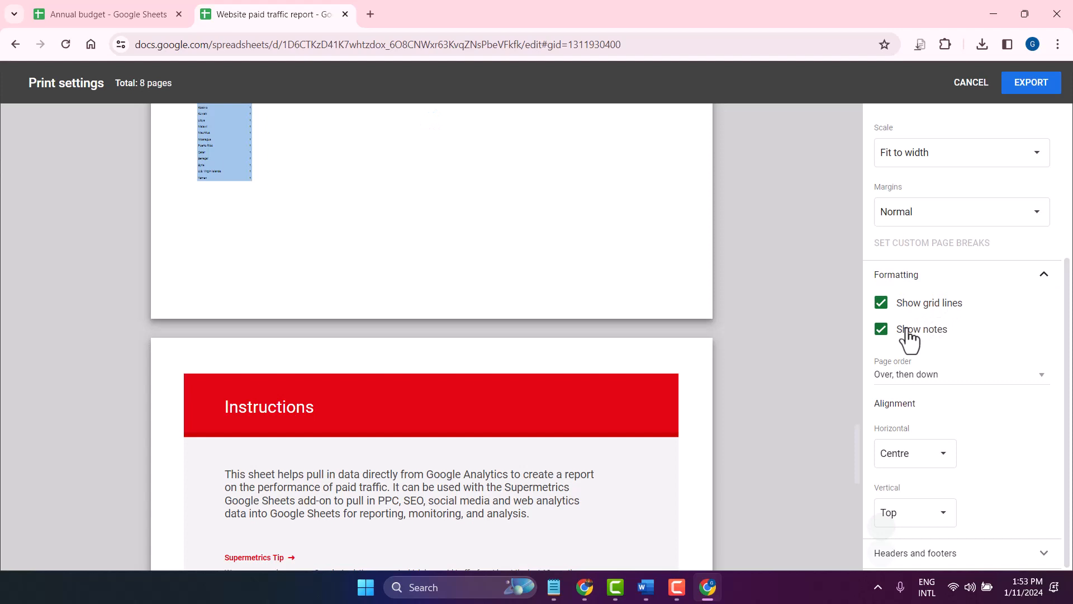
Add page numbers, workbook title, sheet name, current date and current time to the export's headers and footers and check them in the preview.
{"action": "scroll", "coordinate": [796, 423], "scroll_direction": "down", "scroll_amount": 10}
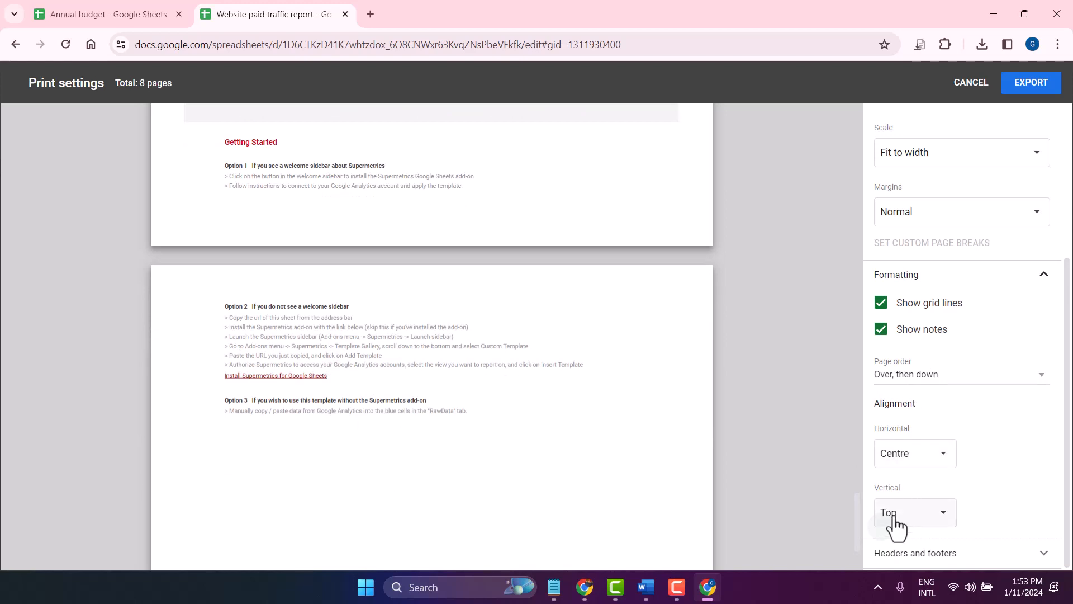
{"action": "scroll", "coordinate": [891, 503], "scroll_direction": "up", "scroll_amount": 2}
{"action": "scroll", "coordinate": [891, 503], "scroll_direction": "down", "scroll_amount": 2}
{"action": "left_click", "coordinate": [940, 546]}
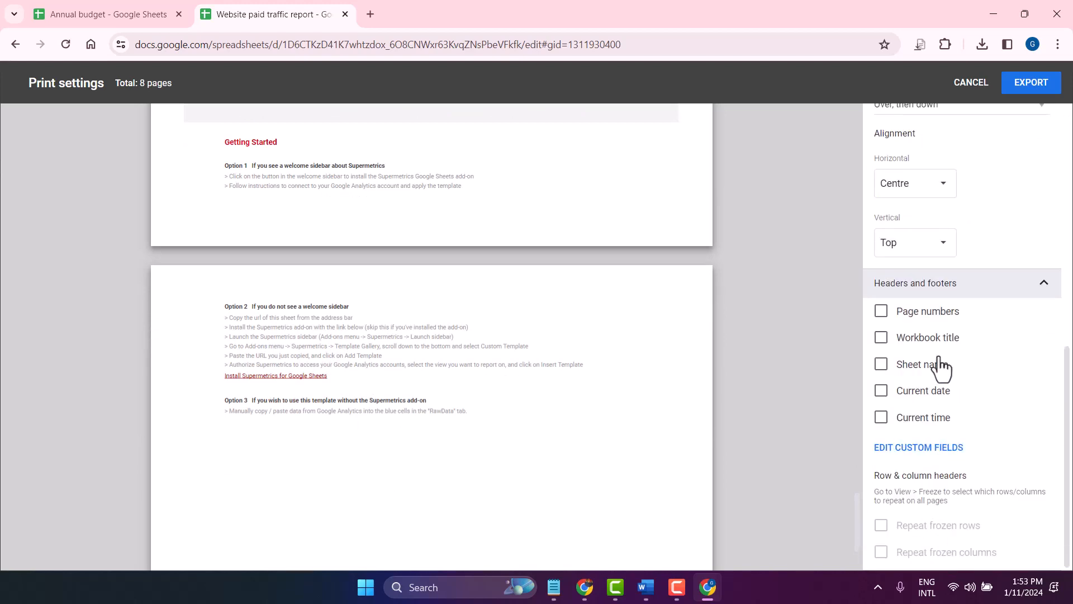
{"action": "left_click", "coordinate": [926, 313]}
{"action": "left_click", "coordinate": [912, 338]}
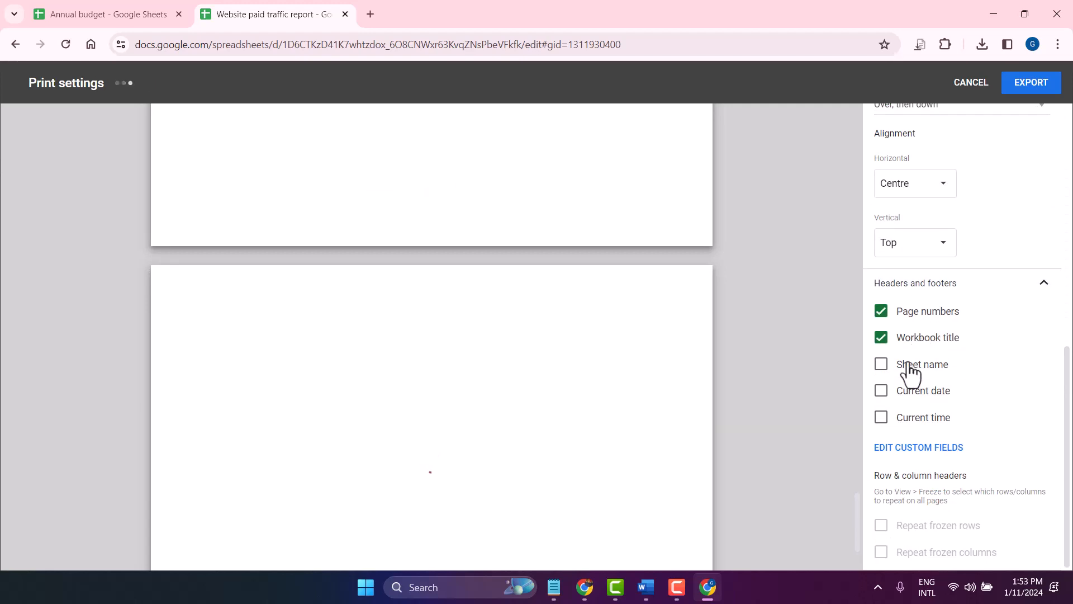
{"action": "left_click", "coordinate": [909, 364]}
{"action": "left_click", "coordinate": [906, 399]}
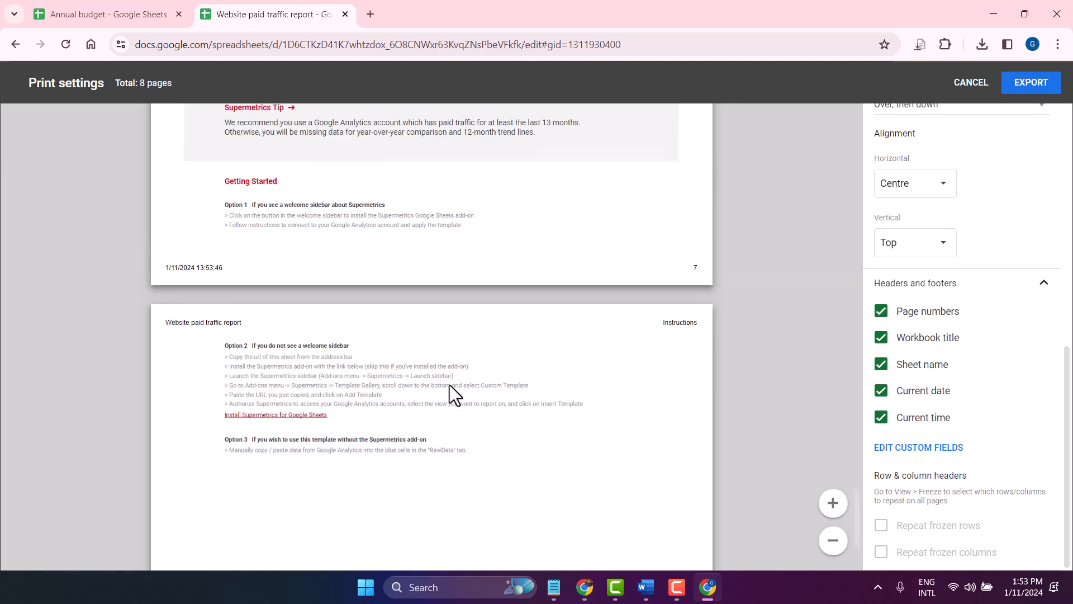
{"action": "scroll", "coordinate": [449, 384], "scroll_direction": "up", "scroll_amount": 20}
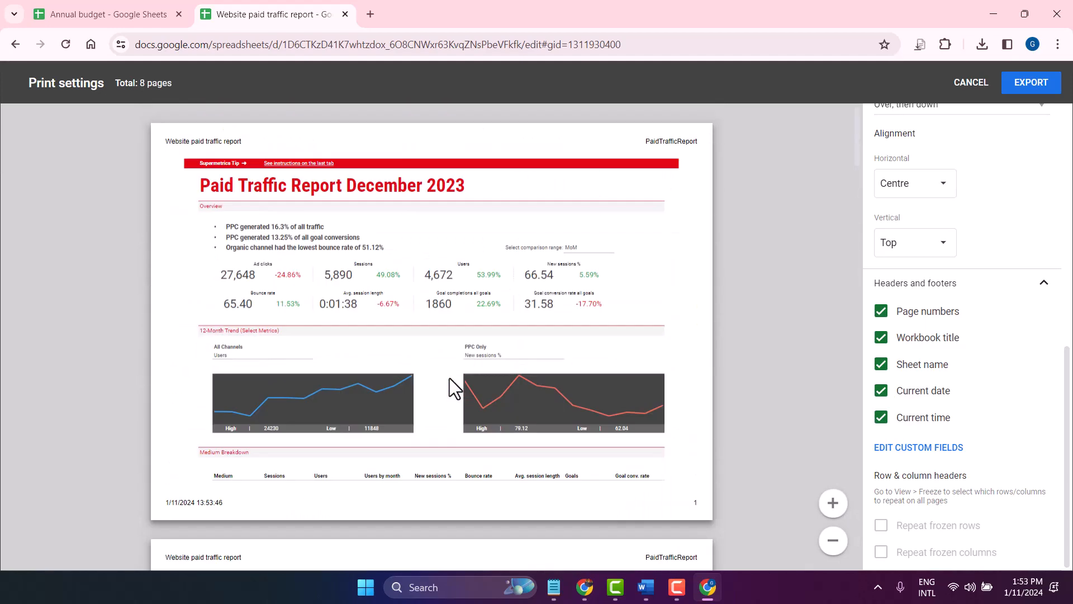
{"action": "scroll", "coordinate": [450, 384], "scroll_direction": "down", "scroll_amount": 20}
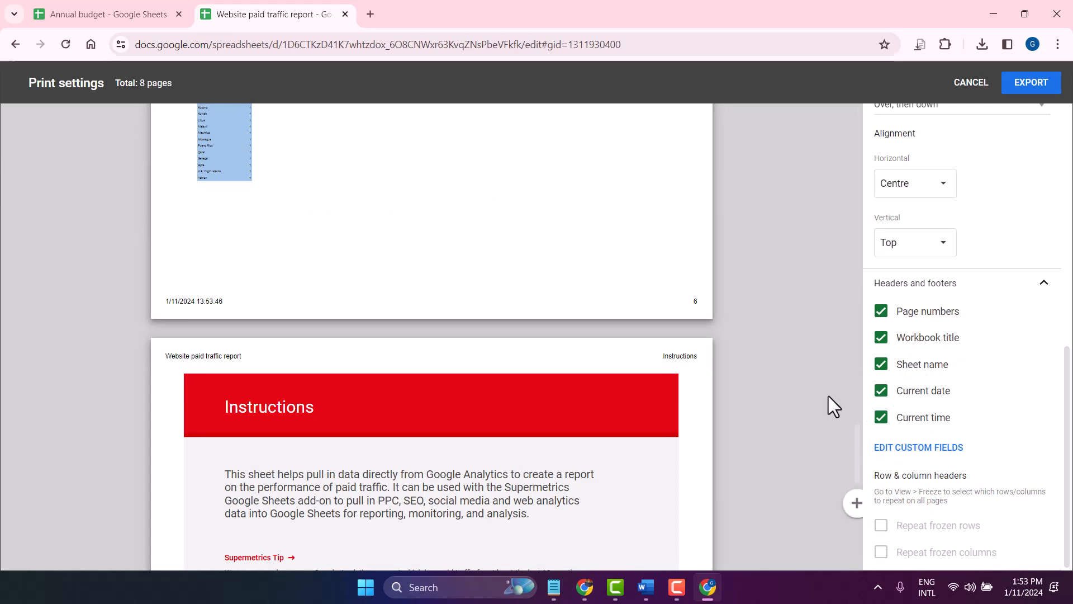
{"action": "scroll", "coordinate": [827, 394], "scroll_direction": "down", "scroll_amount": 5}
{"action": "scroll", "coordinate": [826, 395], "scroll_direction": "up", "scroll_amount": 20}
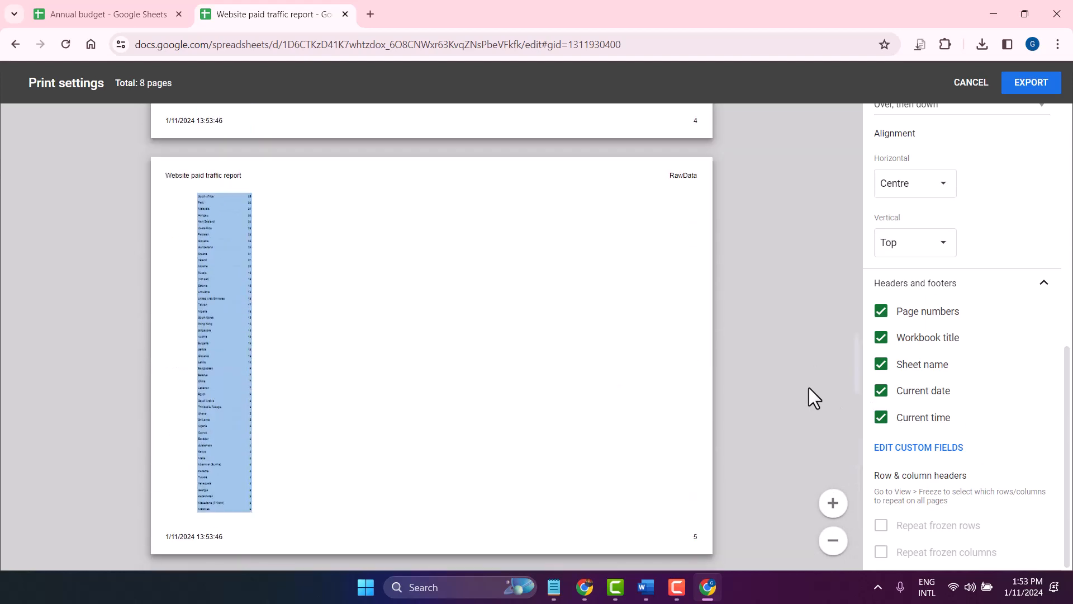
Inspect each custom header and footer field of the export layout and leave the custom field editor without editing anything.
{"action": "left_click", "coordinate": [935, 454]}
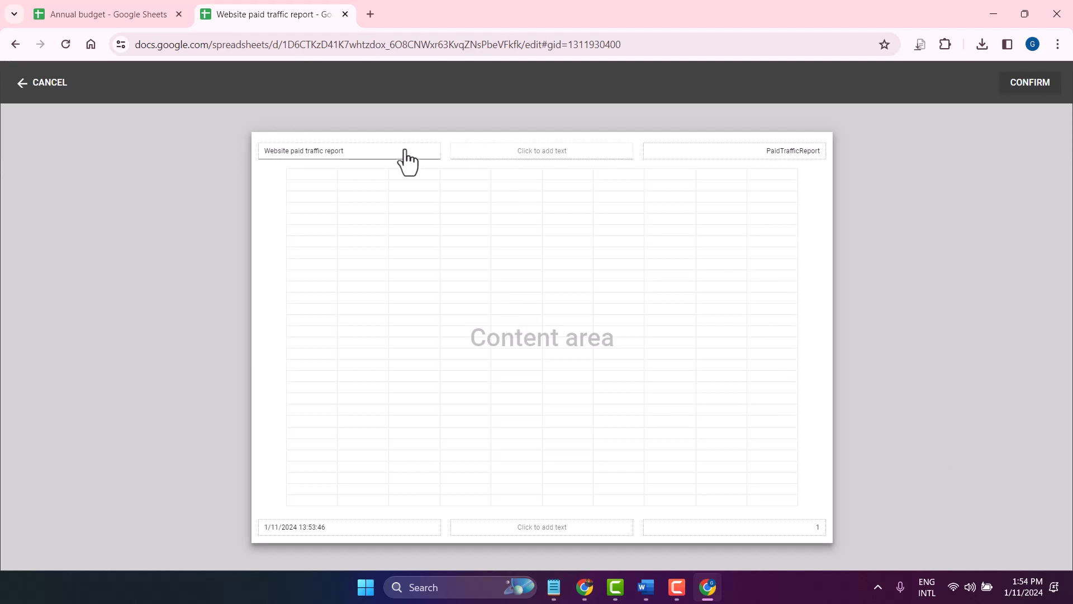
{"action": "left_click", "coordinate": [520, 153]}
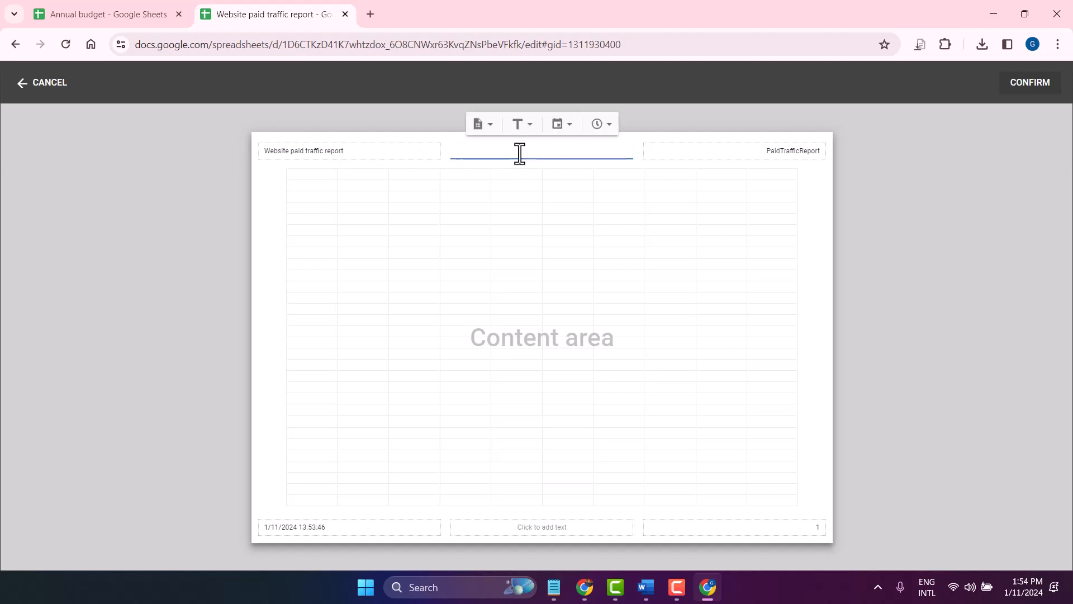
{"action": "left_click", "coordinate": [168, 500]}
{"action": "left_click", "coordinate": [508, 531]}
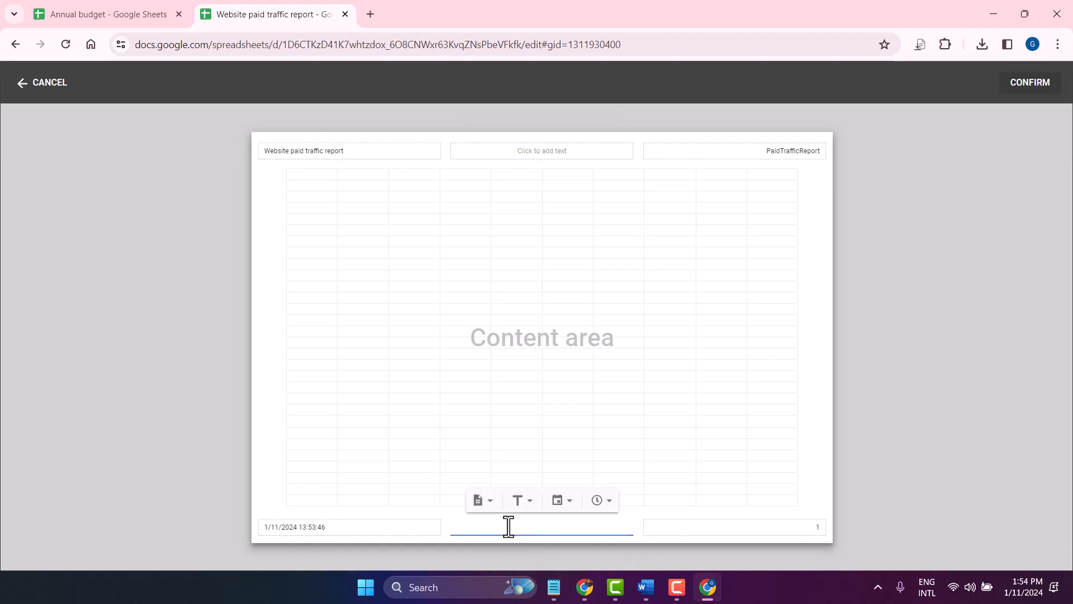
{"action": "left_click", "coordinate": [678, 531]}
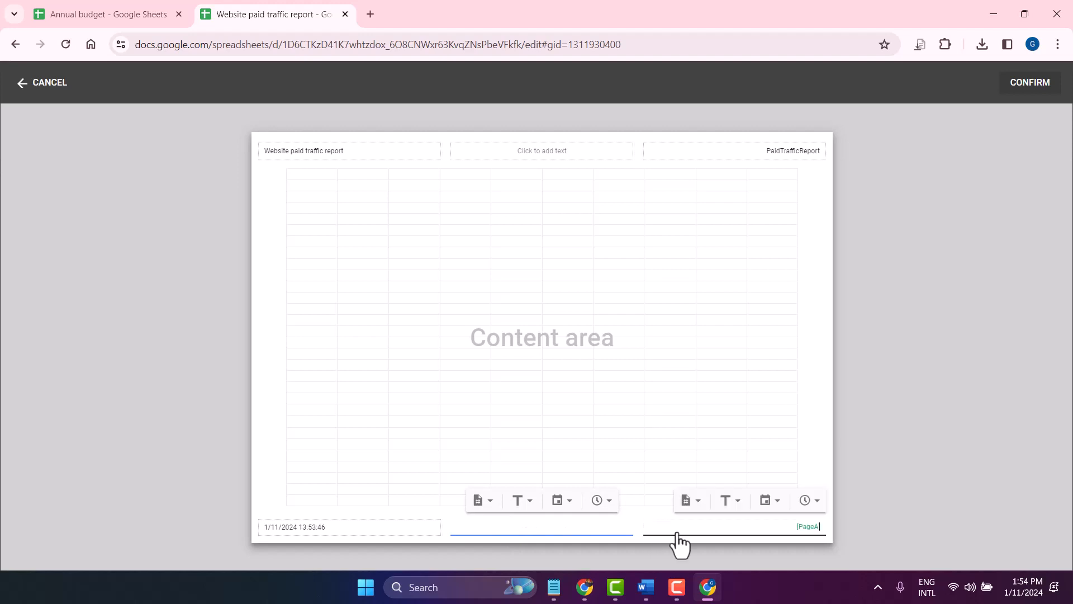
{"action": "left_click", "coordinate": [388, 528]}
{"action": "left_click", "coordinate": [336, 152]}
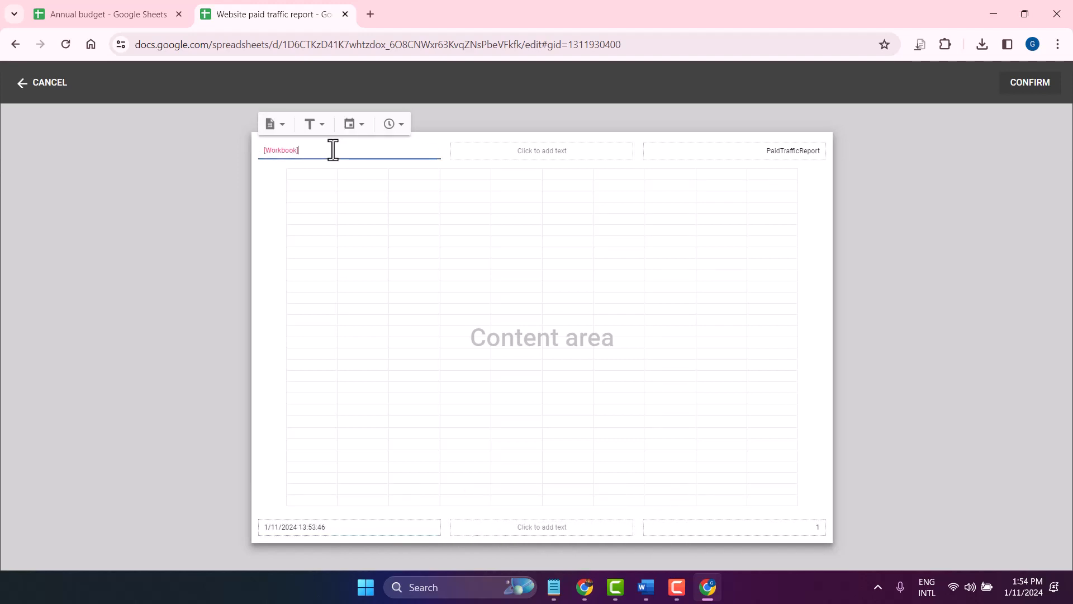
{"action": "left_click", "coordinate": [273, 225]}
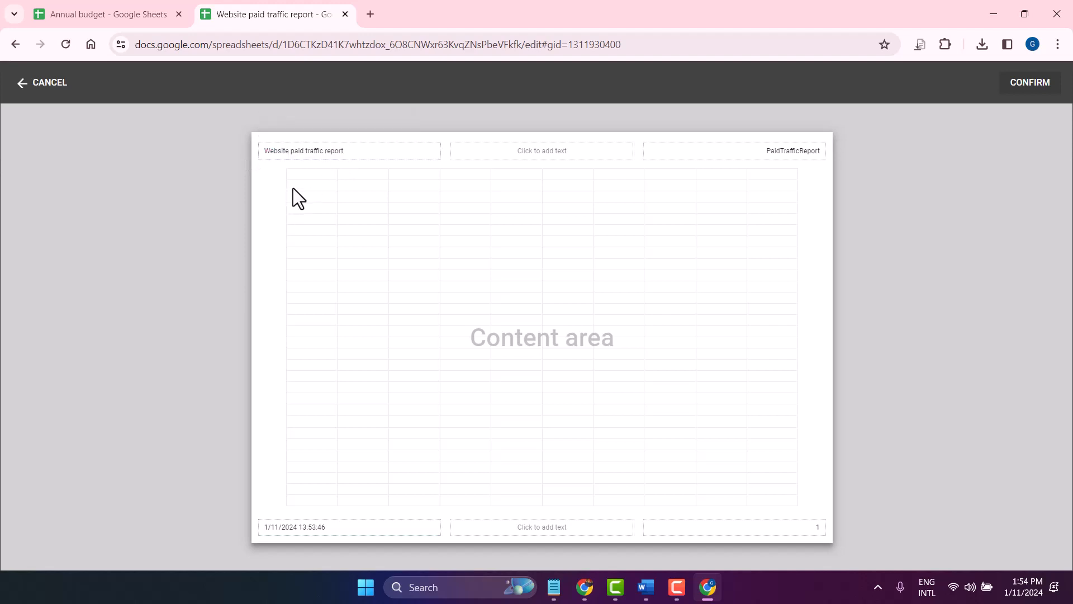
{"action": "left_click", "coordinate": [563, 152]}
{"action": "left_click", "coordinate": [785, 150]}
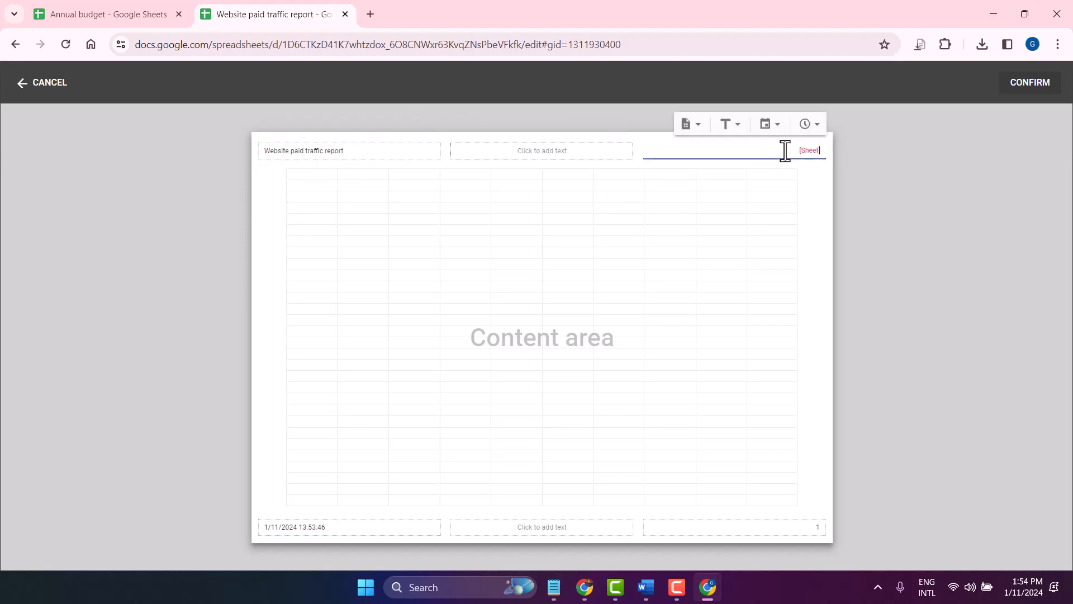
{"action": "left_click", "coordinate": [757, 264]}
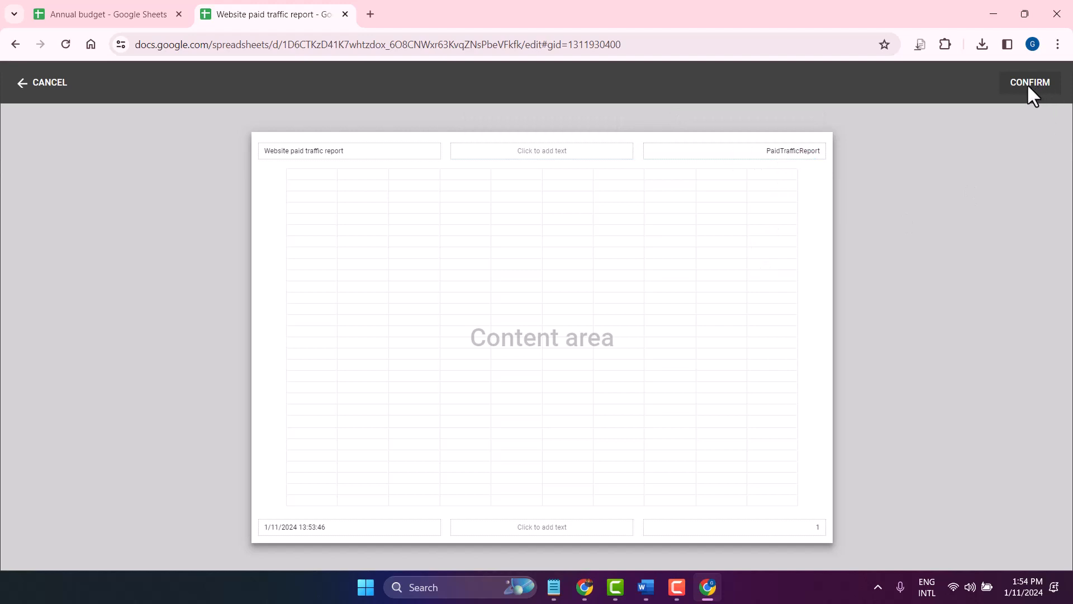
{"action": "left_click", "coordinate": [56, 89]}
Export the workbook as a PDF with the chosen print settings.
{"action": "scroll", "coordinate": [798, 345], "scroll_direction": "up", "scroll_amount": 5}
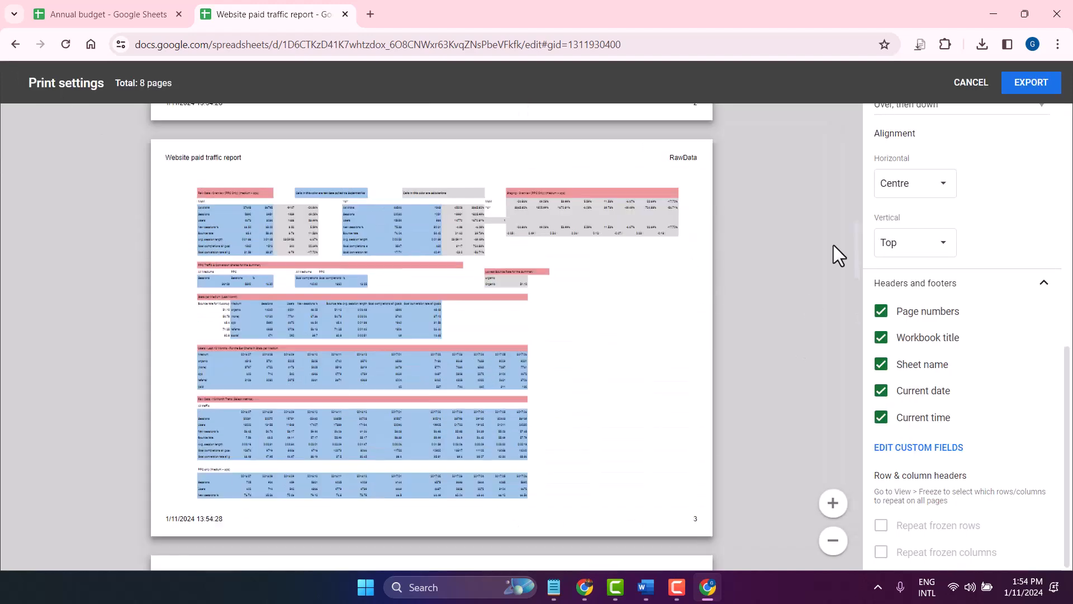
{"action": "left_click", "coordinate": [1026, 85]}
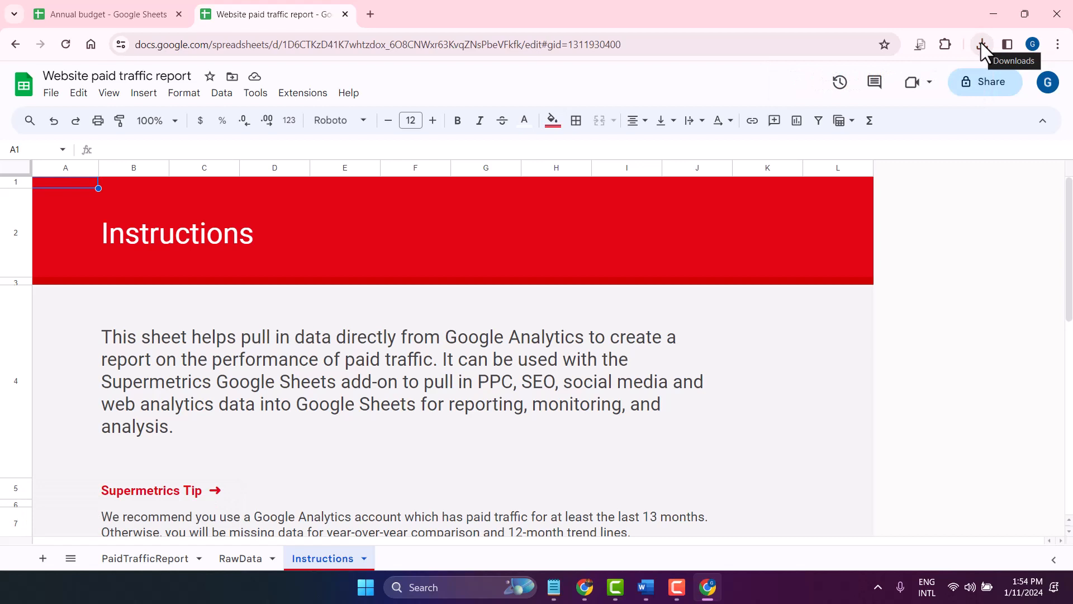
Open the downloaded Website paid traffic report.pdf and look through its pages from first to last.
{"action": "left_click", "coordinate": [983, 47]}
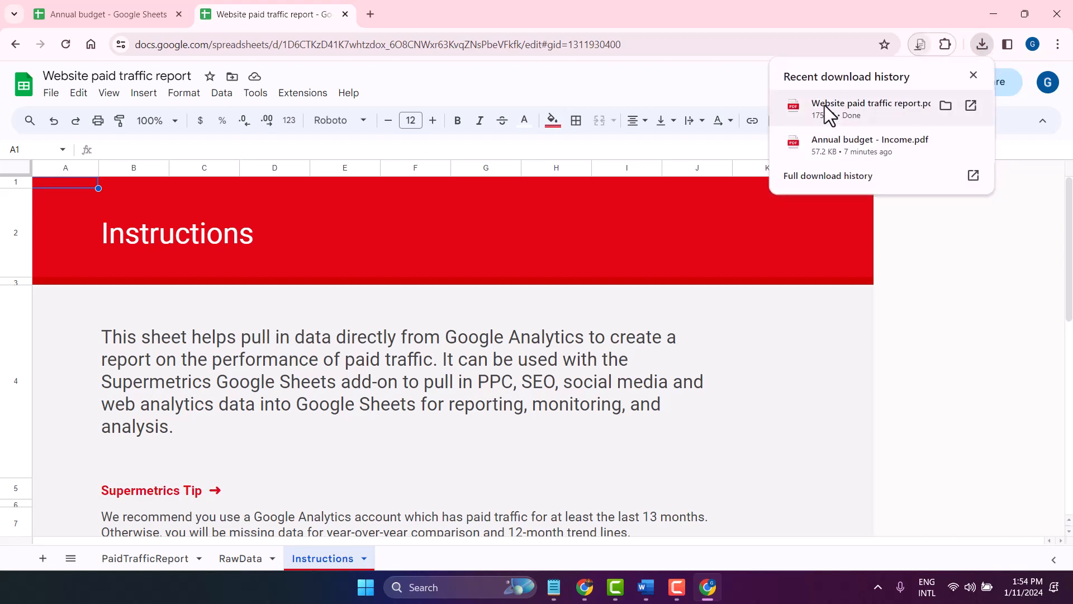
{"action": "left_click", "coordinate": [824, 105]}
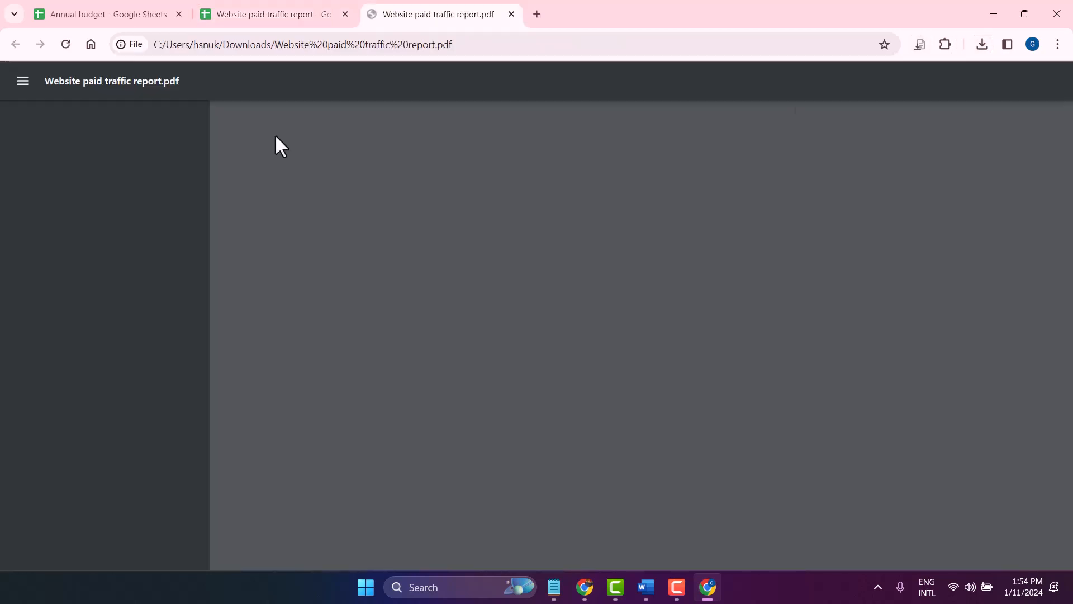
{"action": "scroll", "coordinate": [297, 363], "scroll_direction": "down", "scroll_amount": 20}
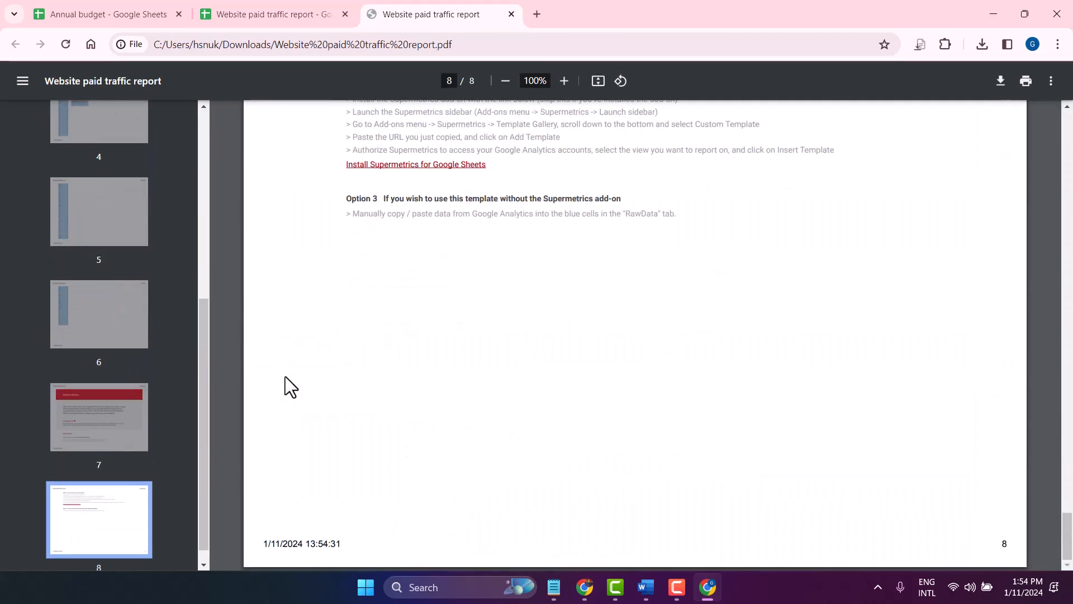
{"action": "scroll", "coordinate": [284, 381], "scroll_direction": "up", "scroll_amount": 20}
{"action": "scroll", "coordinate": [285, 371], "scroll_direction": "up", "scroll_amount": 10}
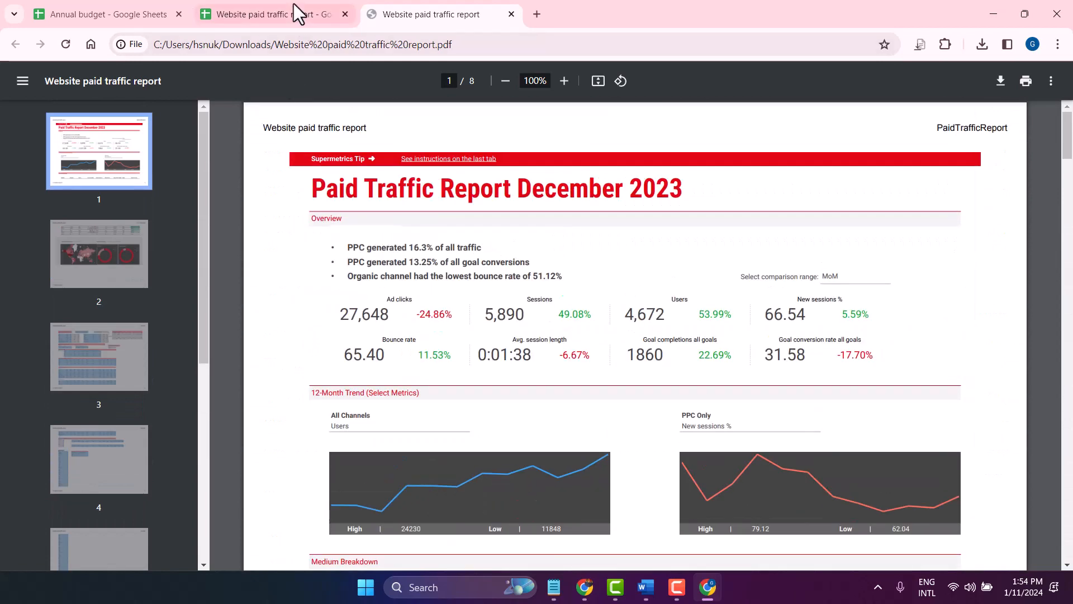
Return to the Website paid traffic report spreadsheet, open its print settings and check the previewed pages of the Instructions sheet.
{"action": "left_click", "coordinate": [291, 3]}
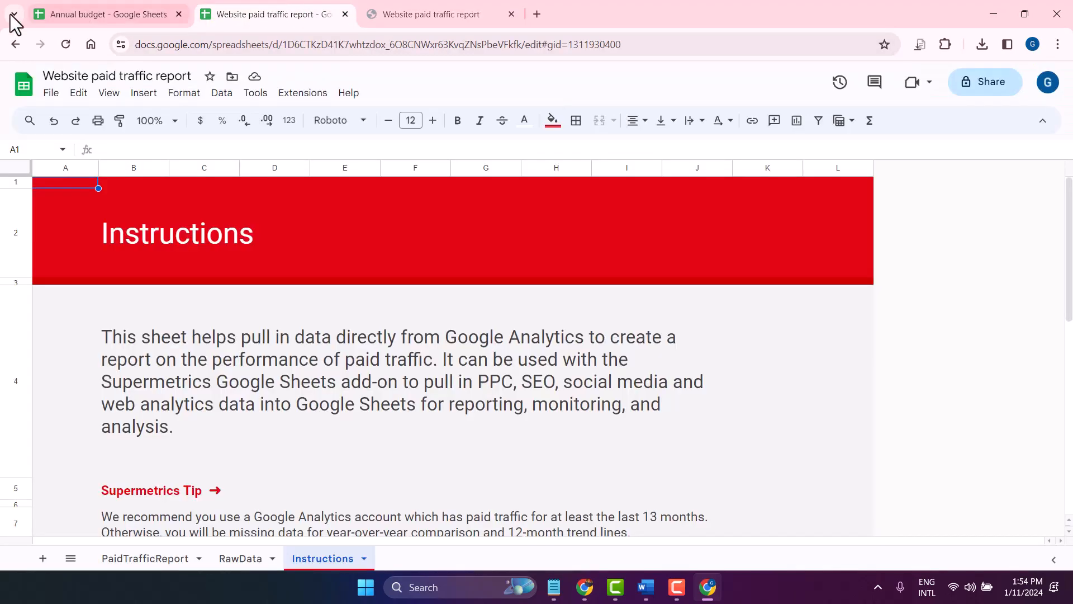
{"action": "left_click", "coordinate": [49, 94]}
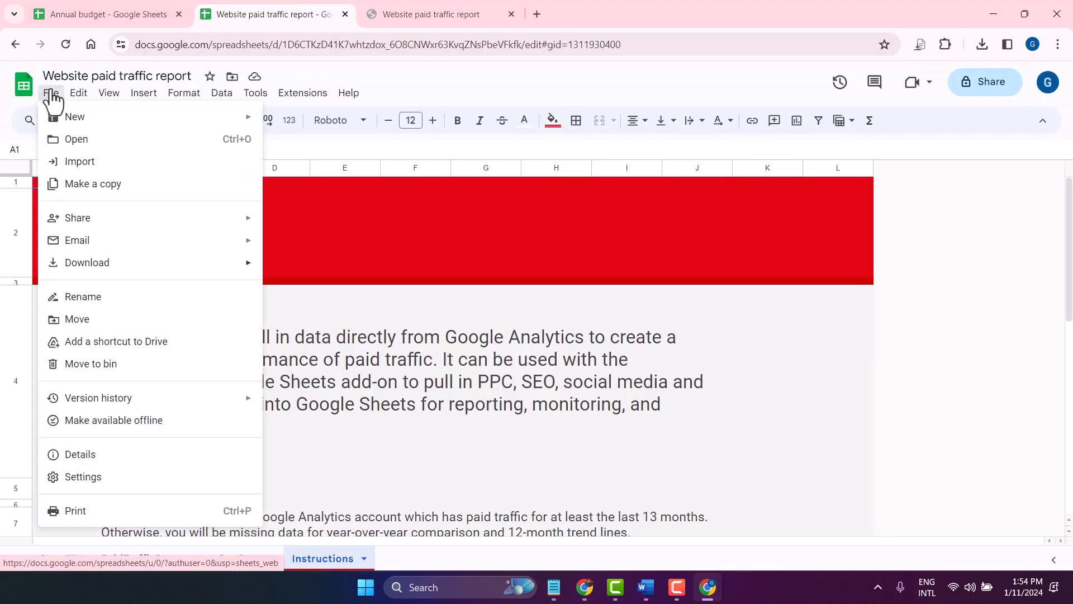
{"action": "left_click", "coordinate": [93, 515]}
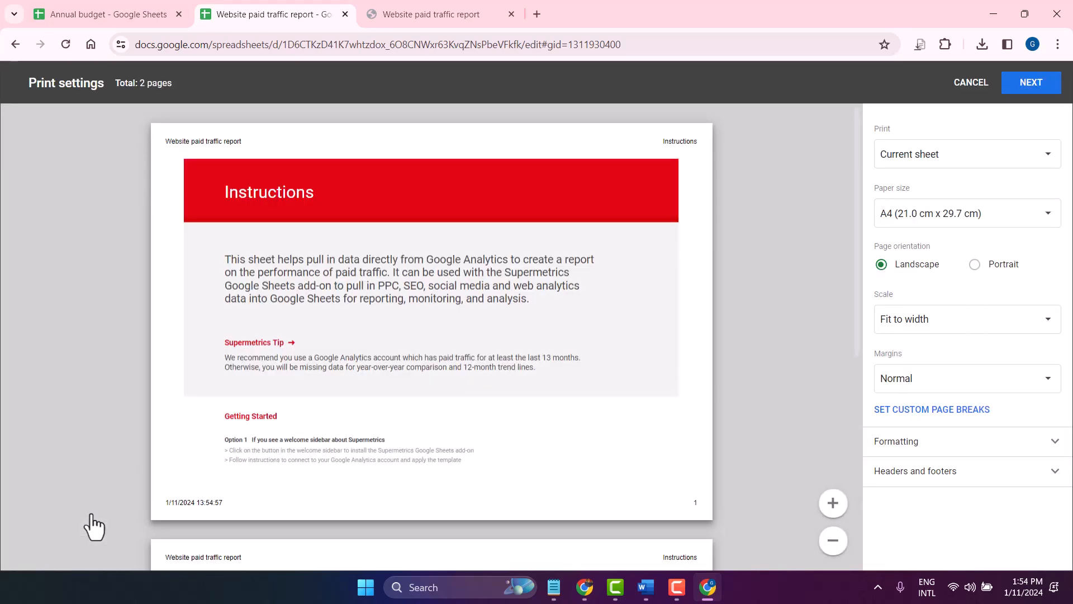
{"action": "scroll", "coordinate": [514, 294], "scroll_direction": "down", "scroll_amount": 7}
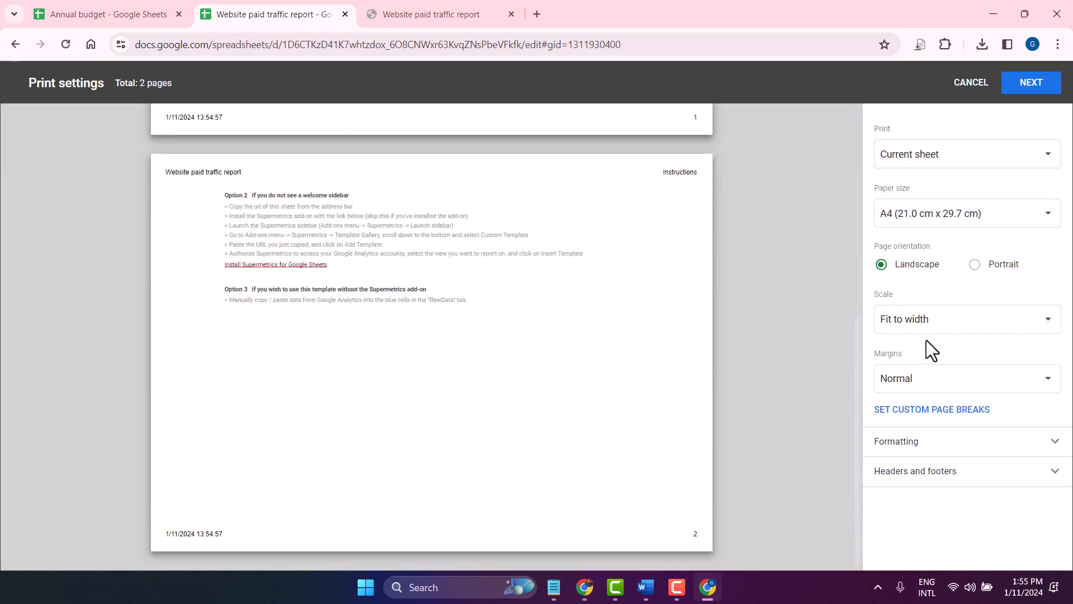
{"action": "scroll", "coordinate": [526, 342], "scroll_direction": "up", "scroll_amount": 7}
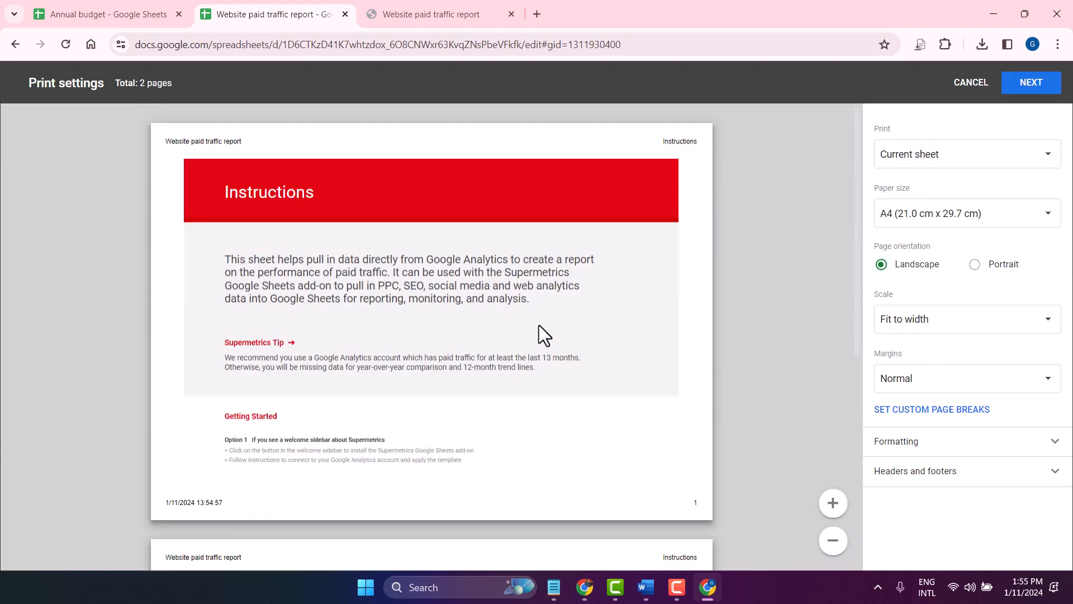
Print the current sheet with Save as PDF as destination, saving it in Downloads as "Website paid traffic report - Google Sheets".
{"action": "left_click", "coordinate": [1031, 87]}
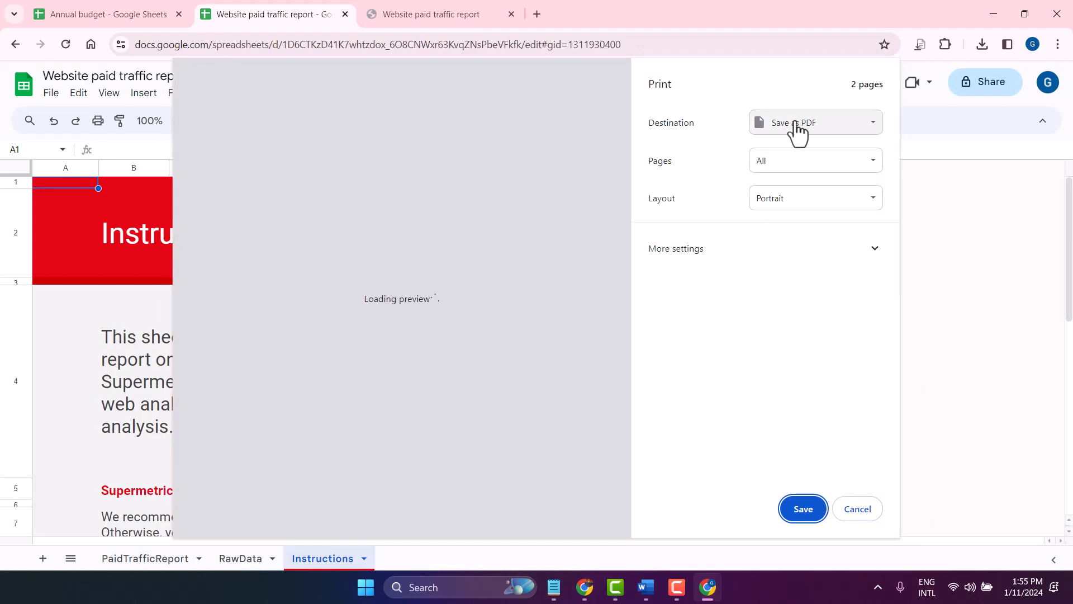
{"action": "left_click", "coordinate": [796, 125]}
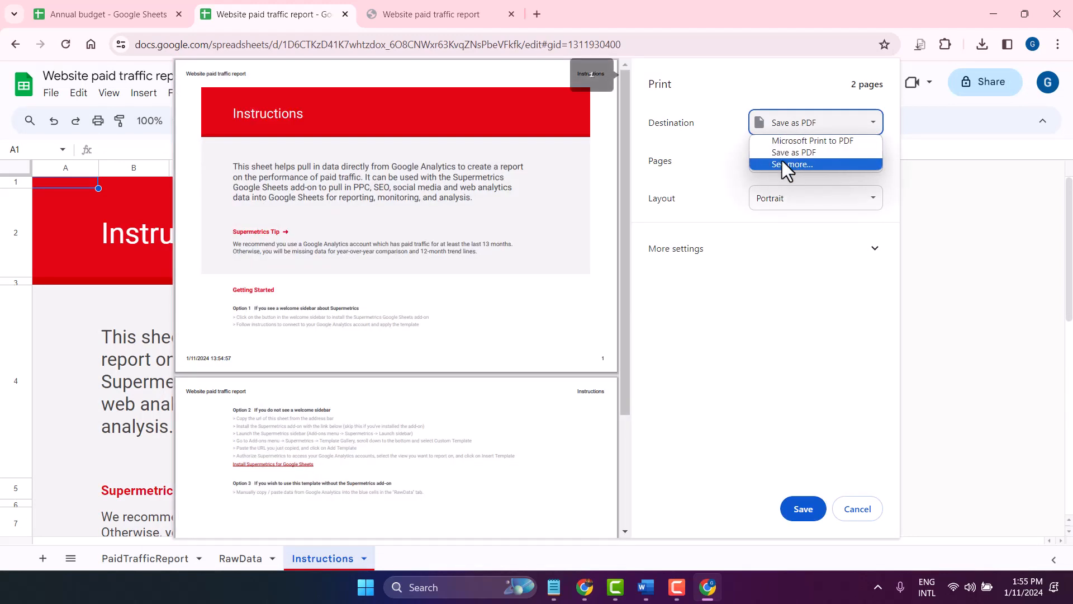
{"action": "left_click", "coordinate": [783, 155]}
{"action": "scroll", "coordinate": [388, 291], "scroll_direction": "down", "scroll_amount": 3}
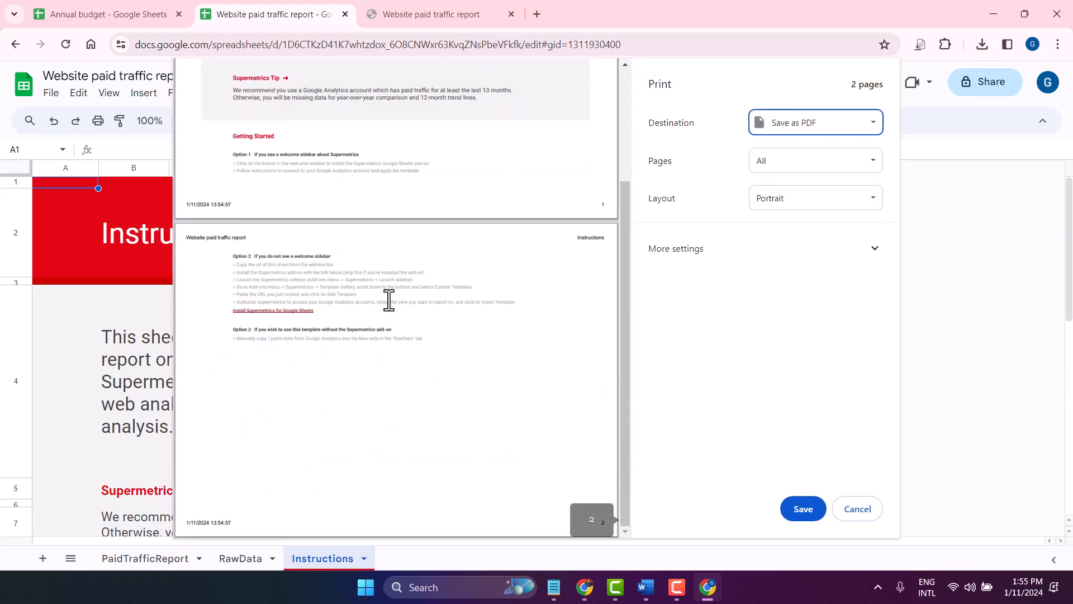
{"action": "scroll", "coordinate": [388, 300], "scroll_direction": "up", "scroll_amount": 1}
{"action": "scroll", "coordinate": [388, 300], "scroll_direction": "up", "scroll_amount": 2}
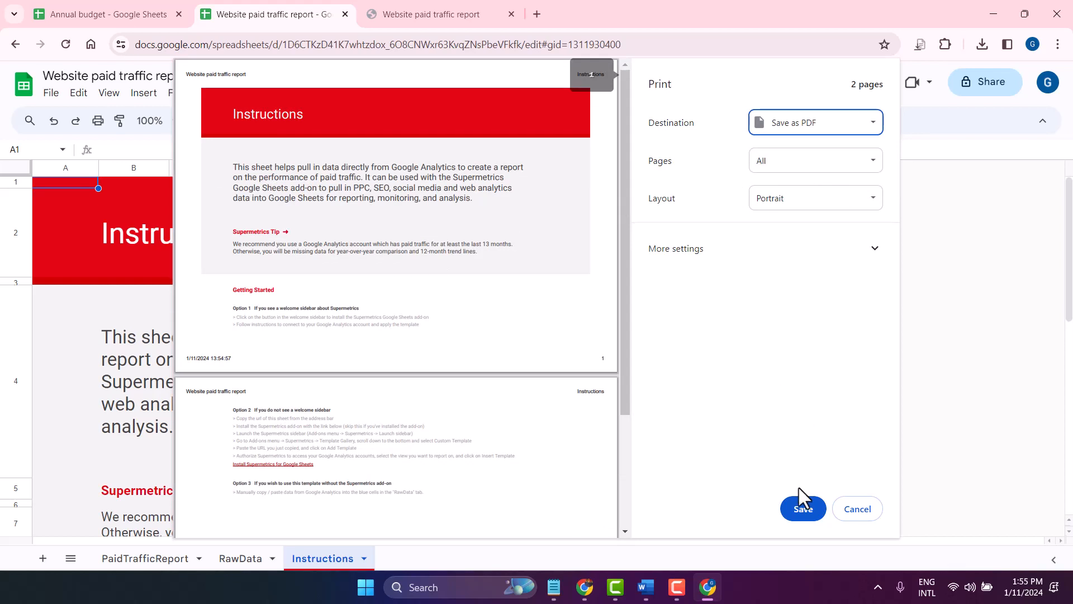
{"action": "left_click", "coordinate": [796, 516]}
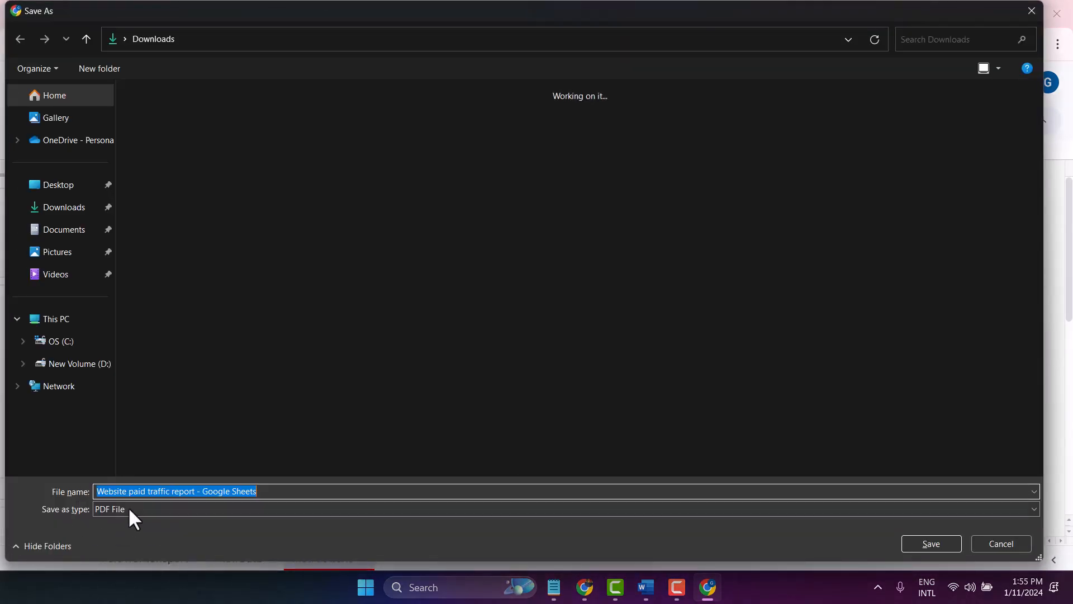
{"action": "left_click", "coordinate": [929, 543]}
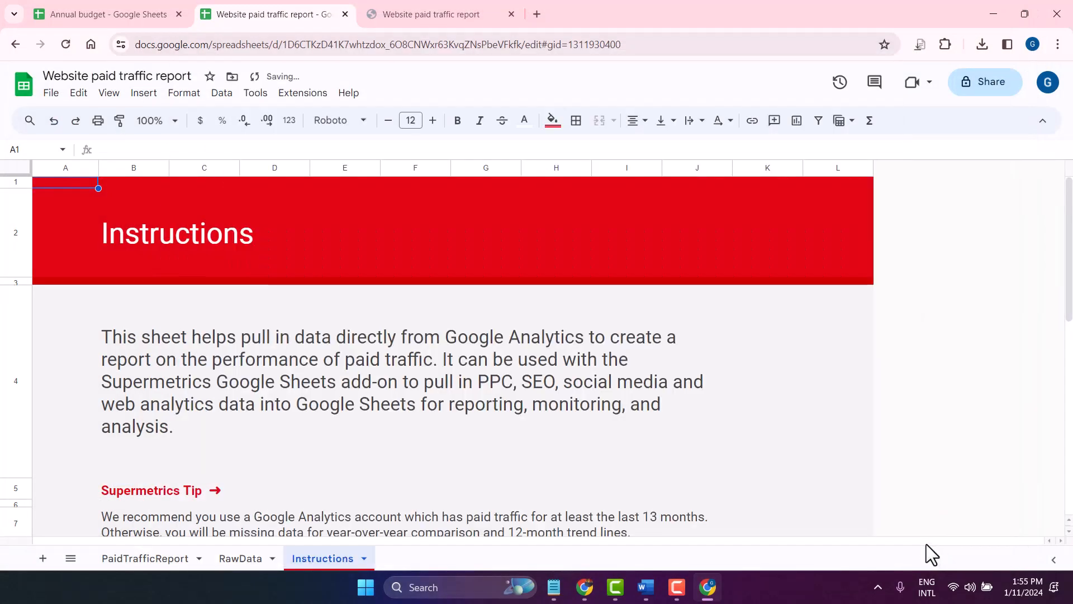